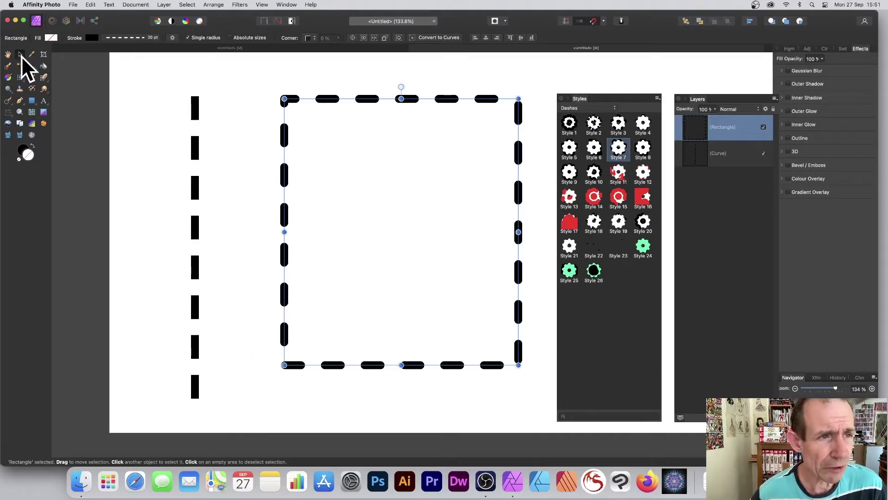
Step: Inspect the fill and stroke settings of the vertical dashed line
left_click(195, 108)
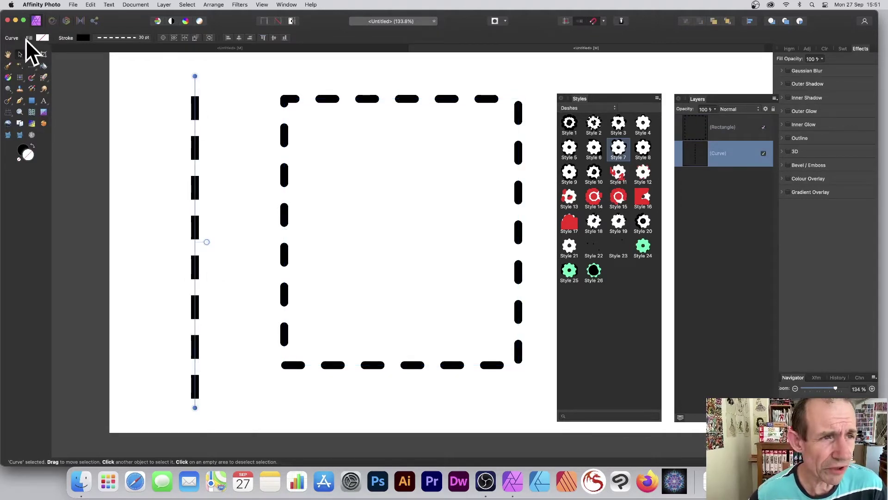
left_click(42, 37)
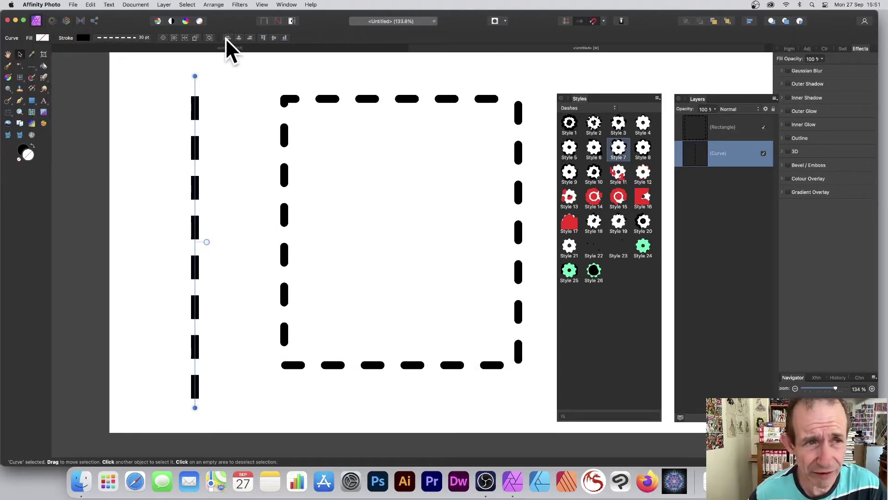
left_click(132, 38)
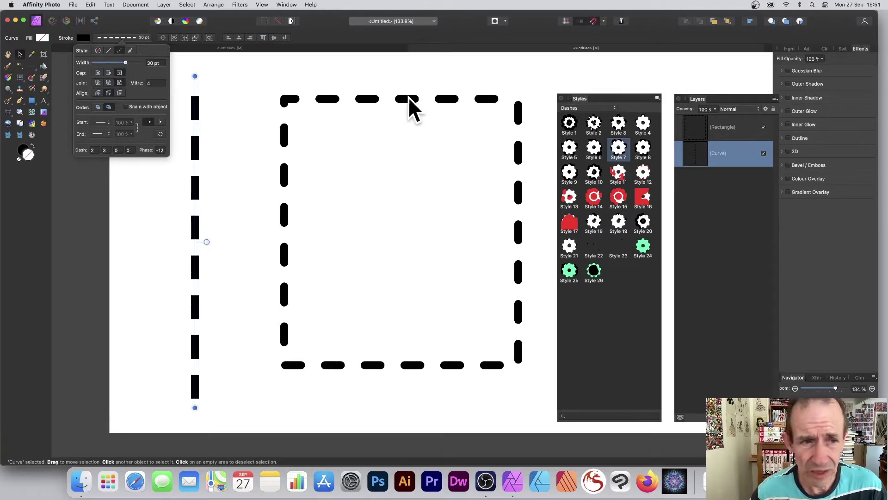
Step: Try the butt and square caps on the dashed rectangle's stroke and align the stroke to the outside
left_click(374, 99)
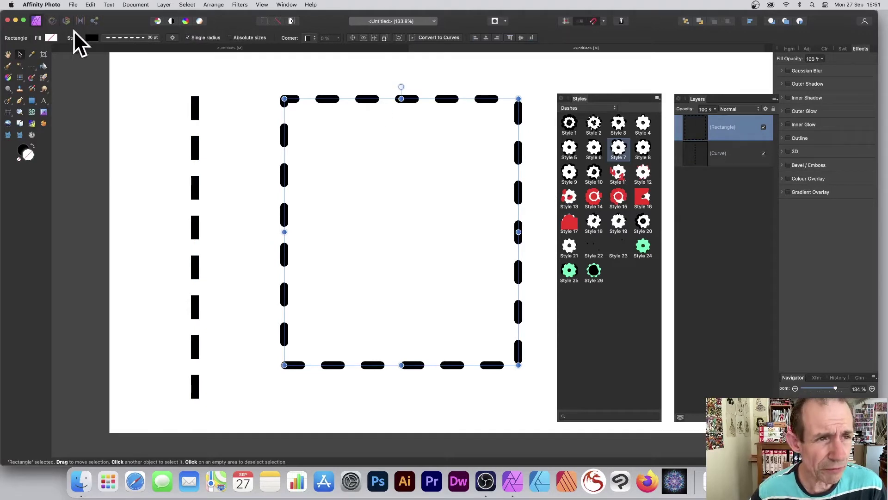
left_click(137, 37)
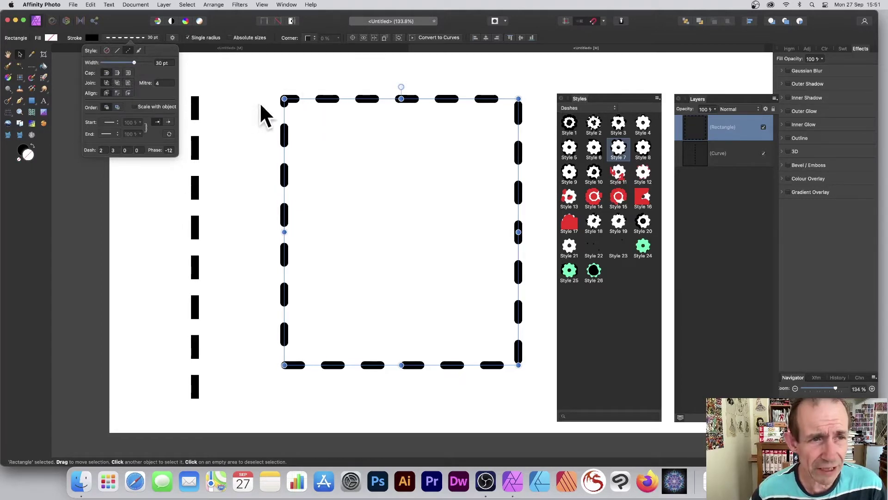
left_click(119, 73)
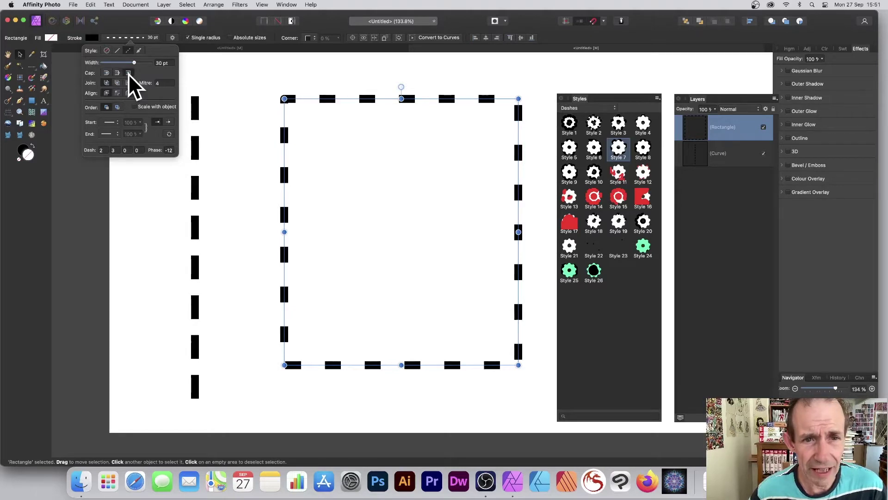
left_click(128, 74)
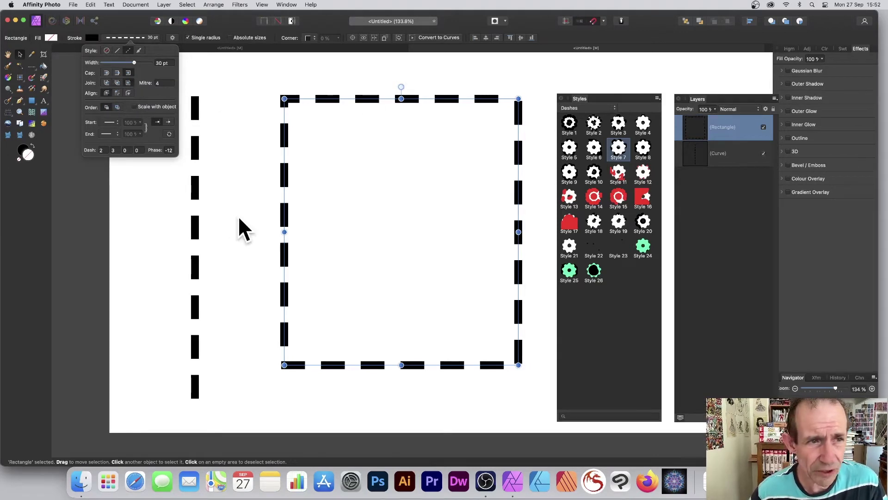
left_click(117, 92)
left_click(128, 93)
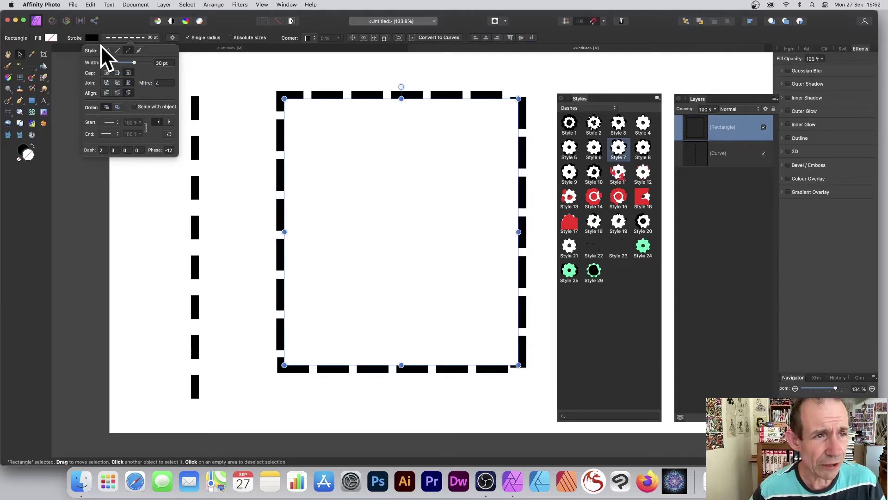
Step: Fill the rectangle with red (H 0, S 79, L 46) and align its dashed stroke to the inside
left_click(50, 37)
left_click_drag(103, 91, 118, 93)
left_click(127, 37)
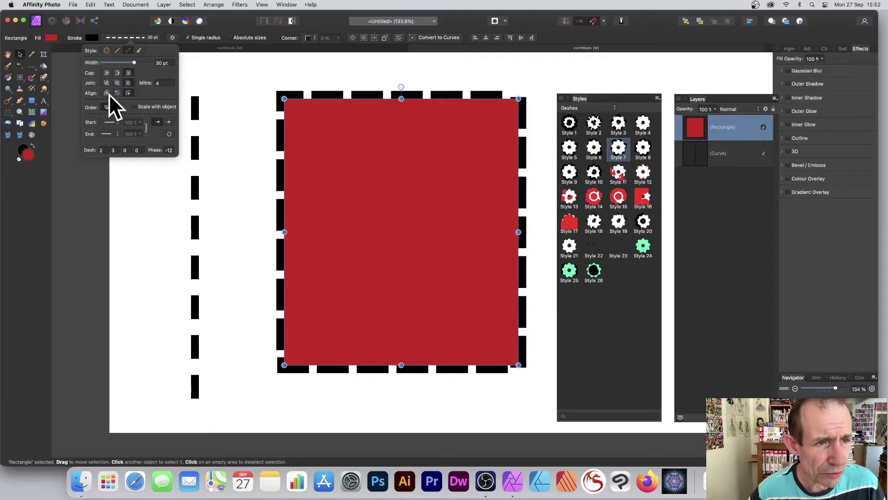
left_click(117, 93)
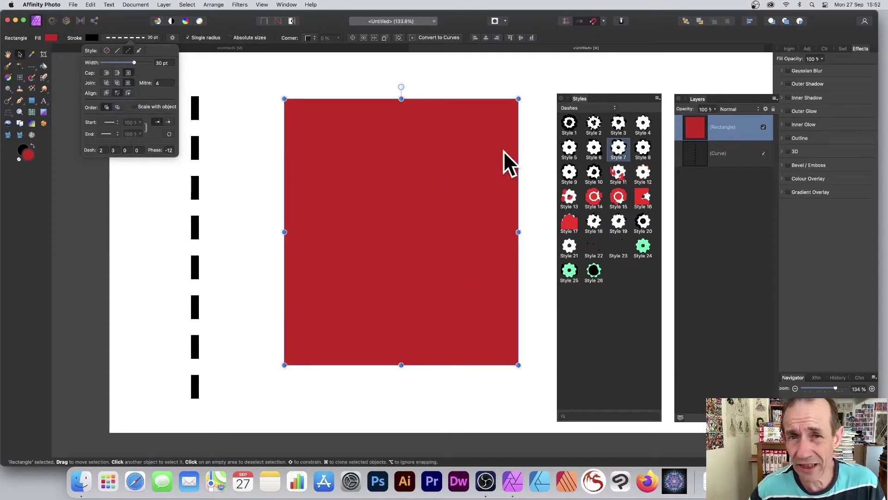
Step: Remove the rectangle's red fill
left_click(54, 37)
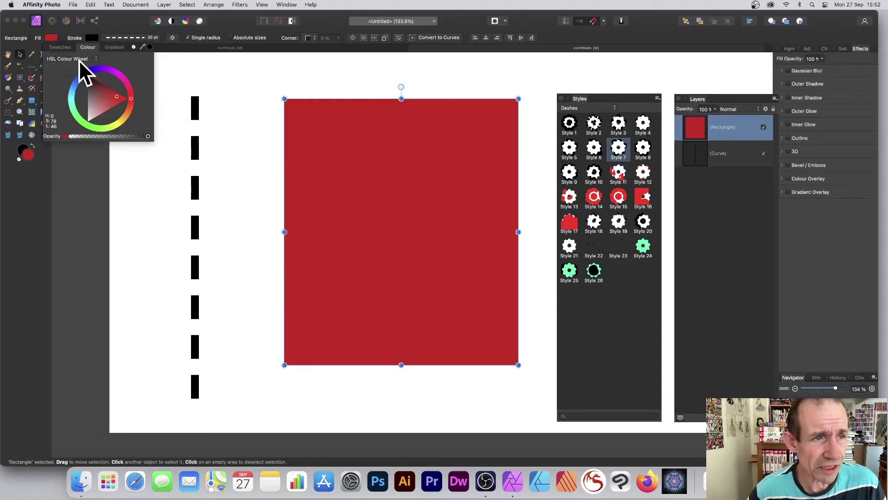
left_click(60, 48)
left_click(69, 59)
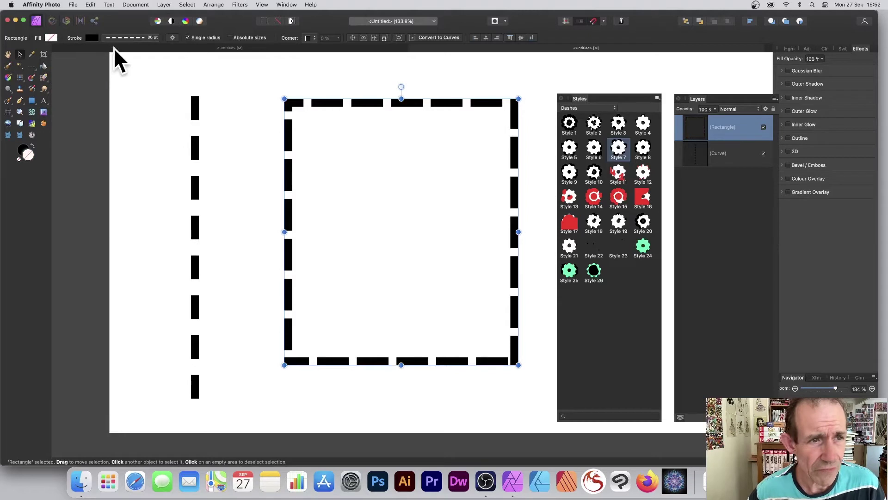
Step: Set the rectangle's stroke width to 65 pt and keep its start arrowhead at None
left_click(132, 37)
mouse_move(134, 62)
left_mouse_down()
mouse_move(115, 61)
mouse_move(155, 63)
mouse_move(146, 63)
left_mouse_up()
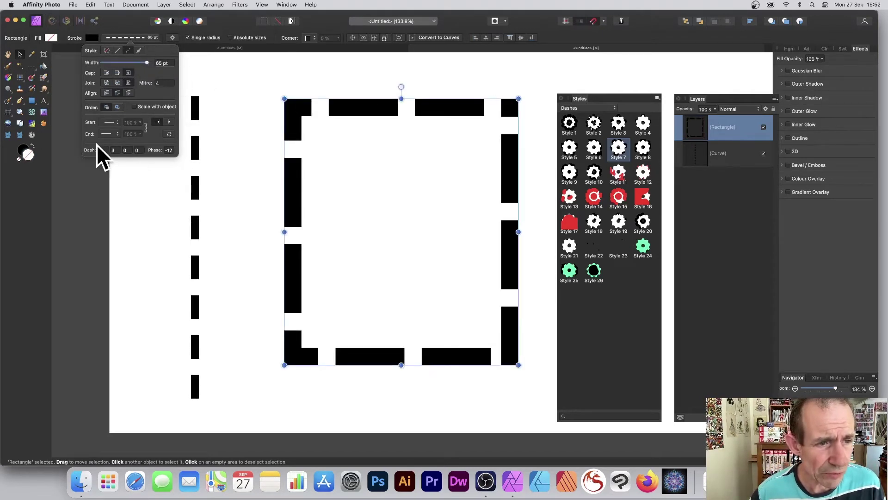
left_click(108, 124)
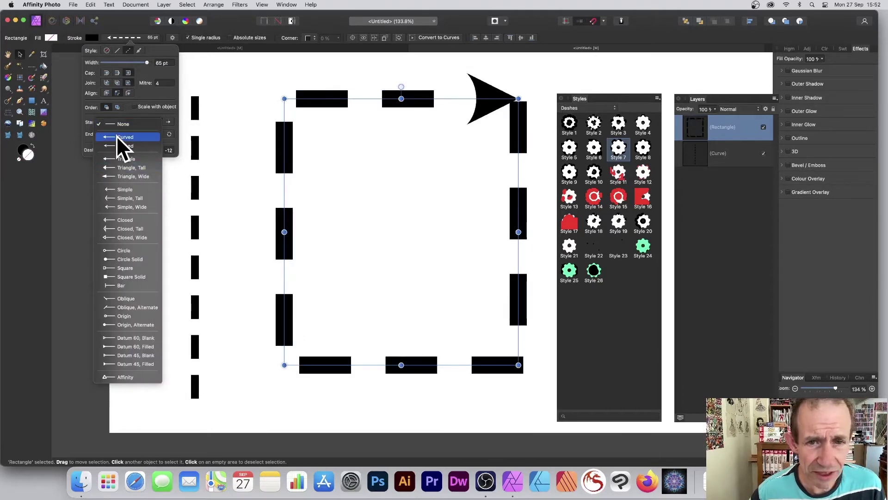
left_click(123, 122)
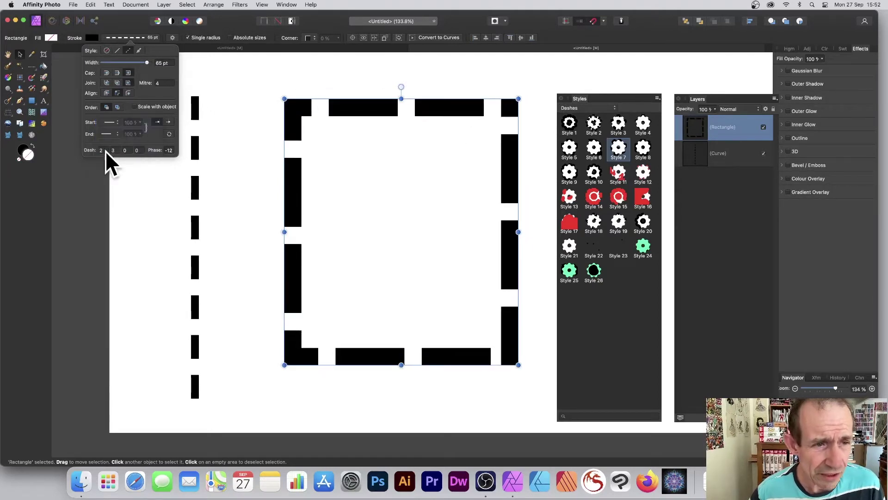
Step: Set the rectangle's dash pattern to a dash of 1 and a gap of 0.05, with butt caps
left_click(108, 149)
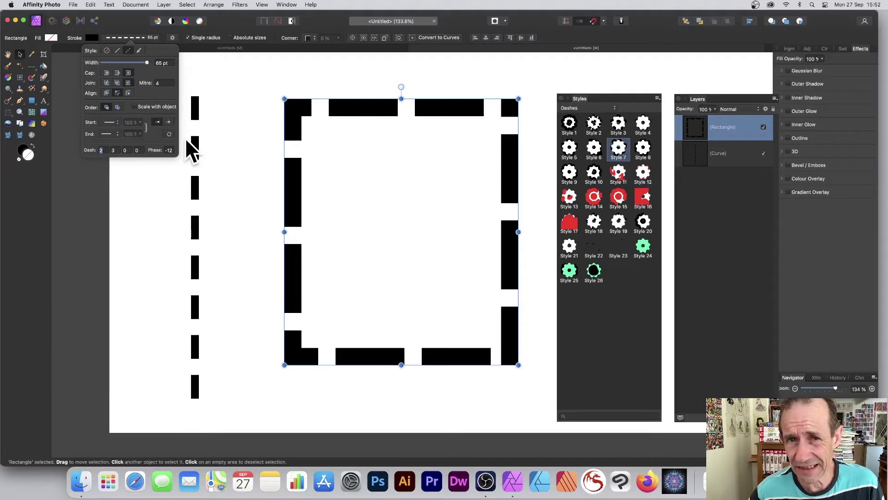
type("0")
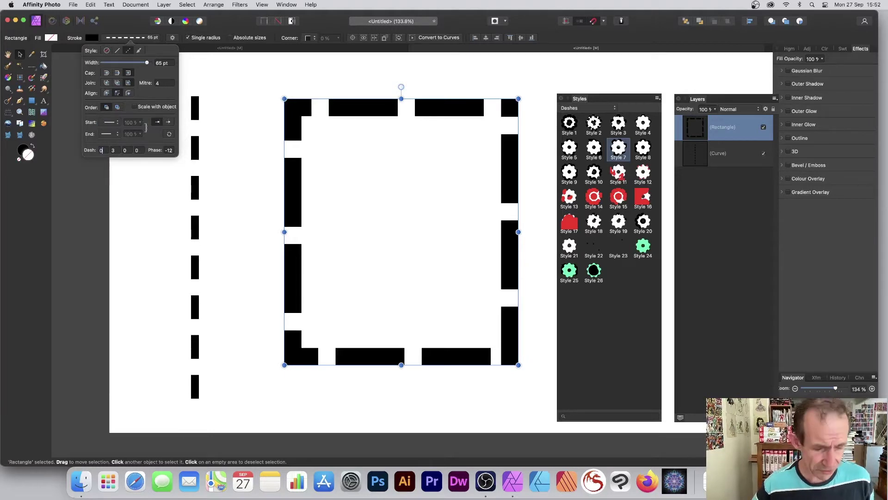
key("Return")
type(".05")
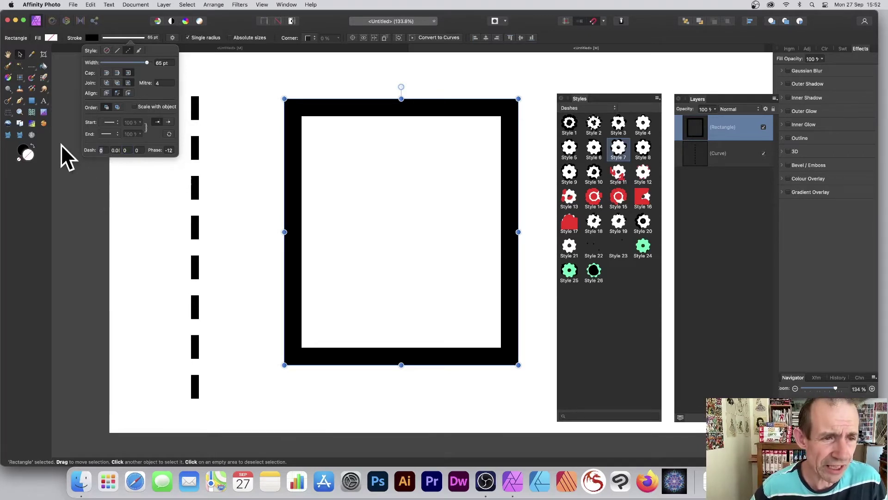
type("1")
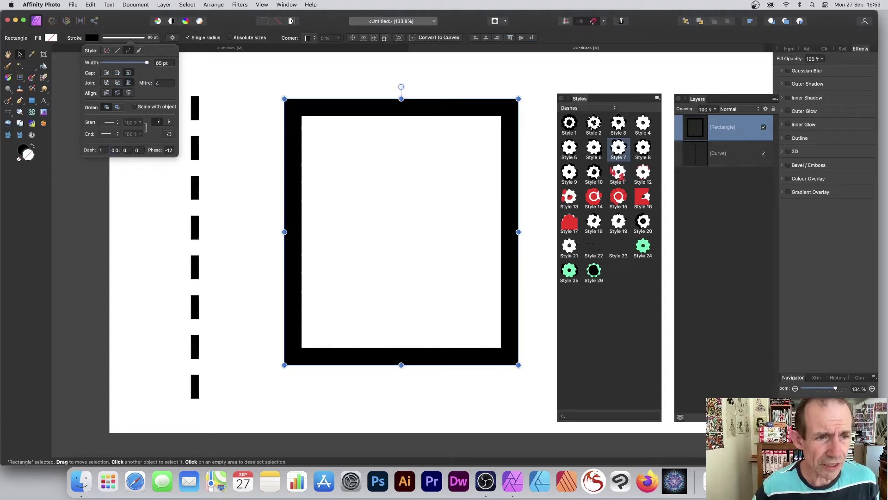
left_click(116, 73)
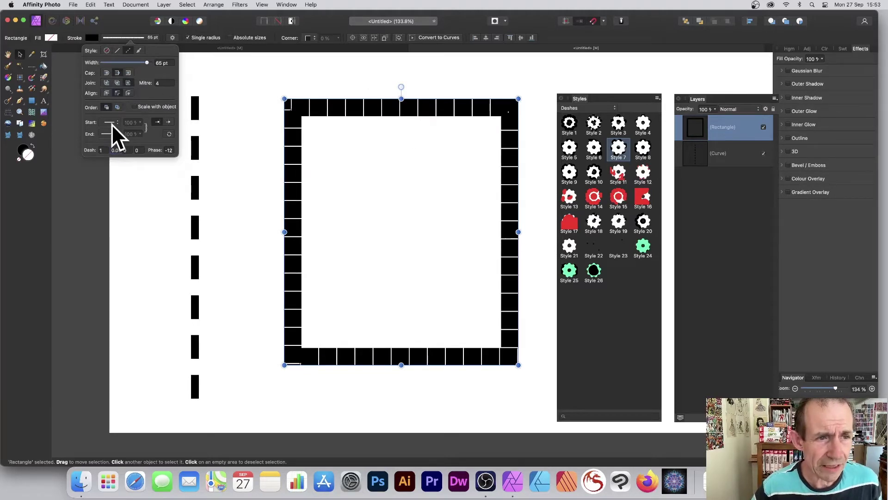
Step: Widen the gap in the rectangle's dash pattern to 0.5 and finally to 3
key("Tab")
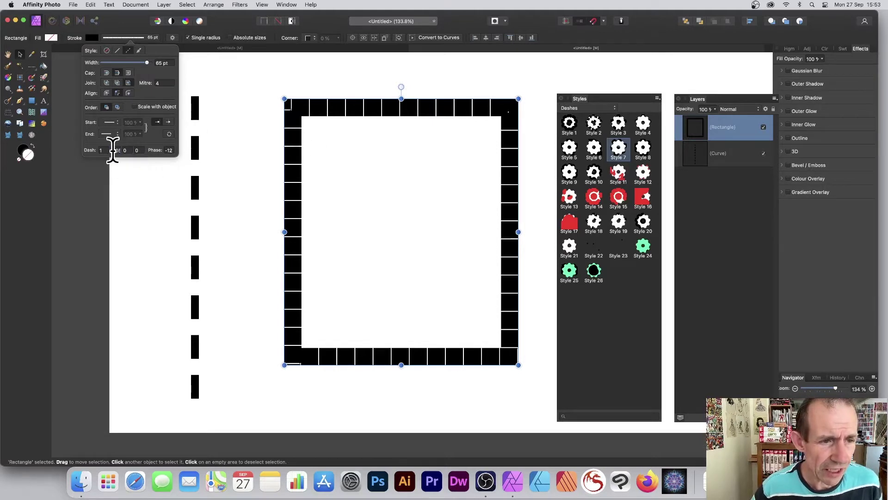
type("0")
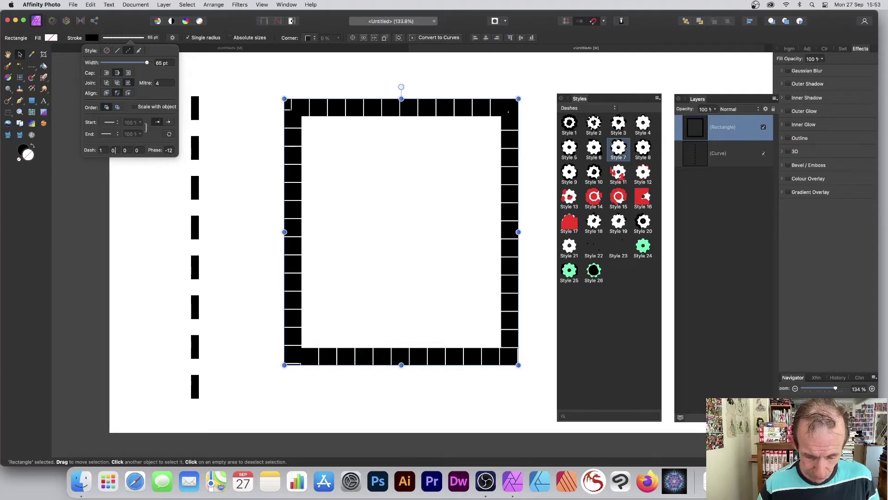
key("Tab")
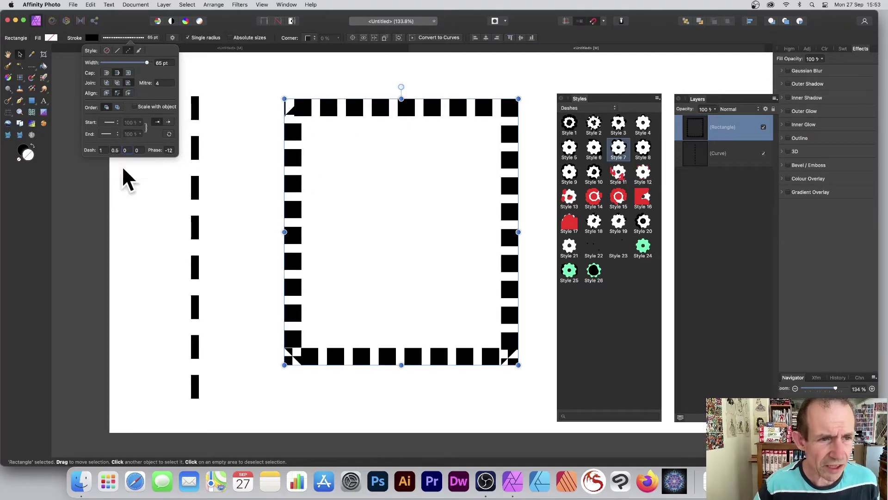
mouse_move(86, 155)
left_mouse_down()
mouse_move(120, 155)
mouse_move(111, 155)
left_mouse_up()
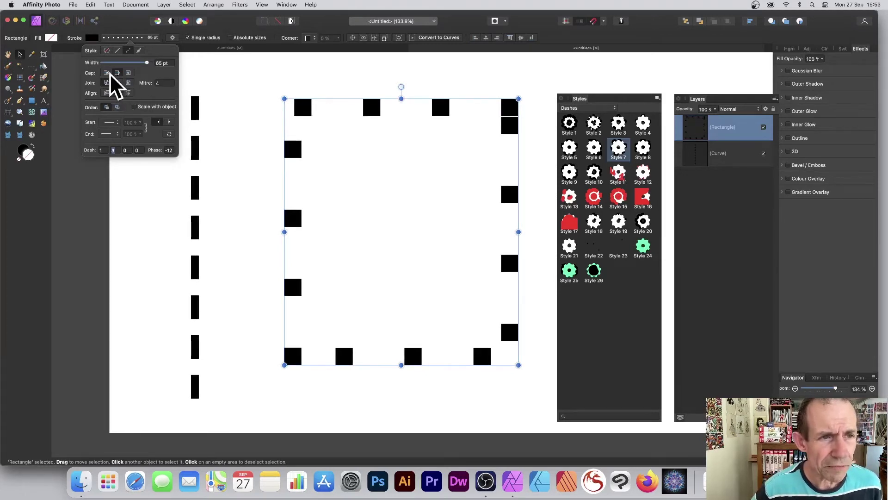
Step: Give the dashed stroke round caps and centre alignment, and resize the rectangle by moving its upper-left corner outward to the left
left_click(107, 73)
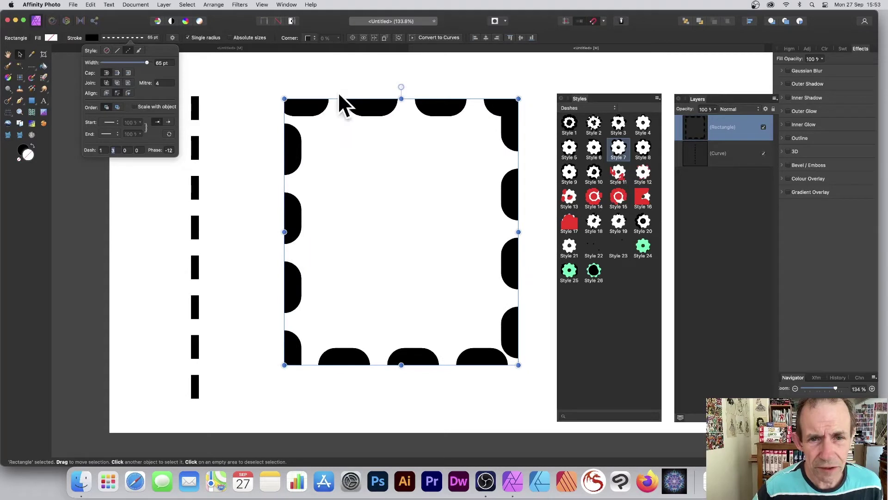
left_click(106, 93)
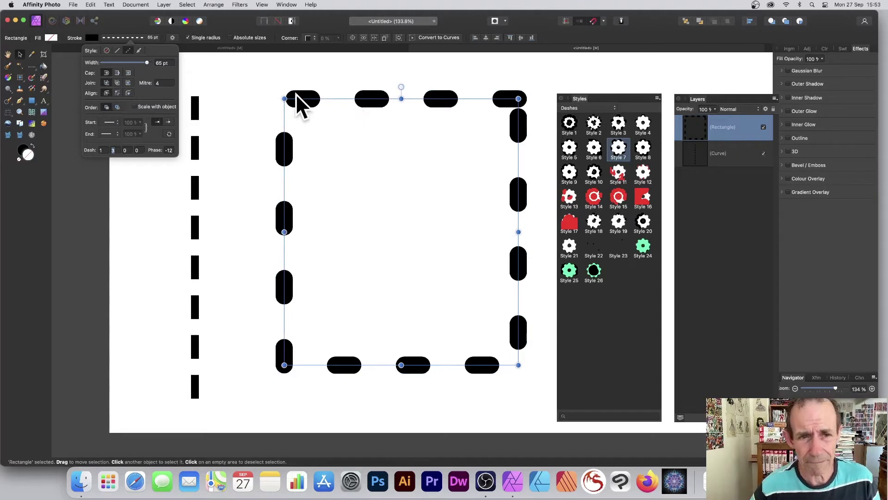
mouse_move(284, 99)
left_mouse_down()
mouse_move(233, 82)
mouse_move(293, 111)
mouse_move(339, 149)
mouse_move(241, 93)
mouse_move(269, 103)
mouse_move(257, 106)
left_mouse_up()
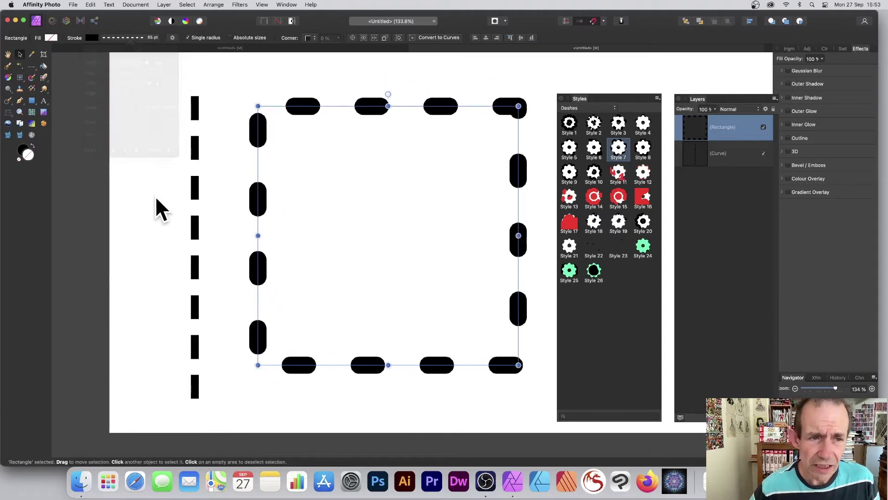
Step: Shift the dashes along the rectangle by stepping the dash phase down to about -22 and back up to -10
left_click(137, 37)
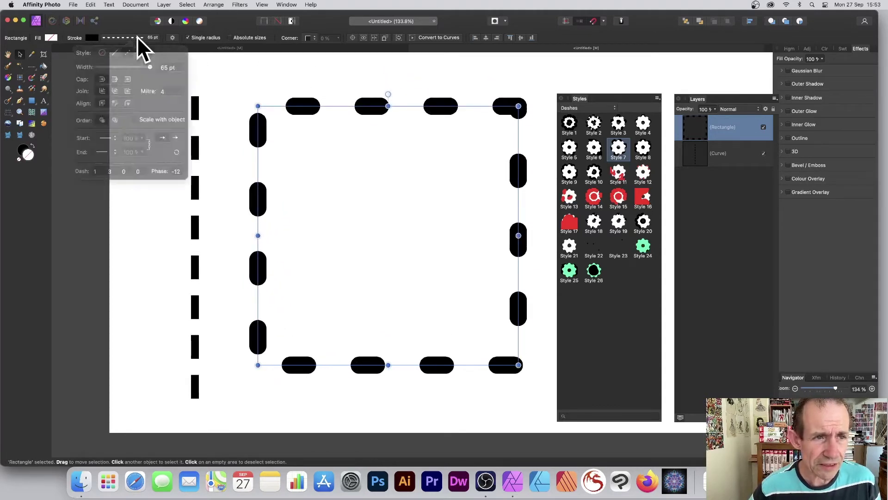
left_click(169, 151)
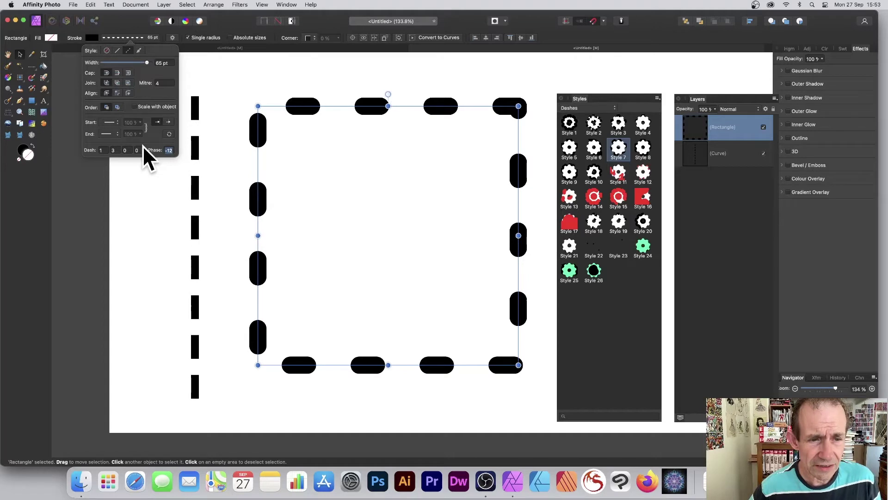
key("Up")
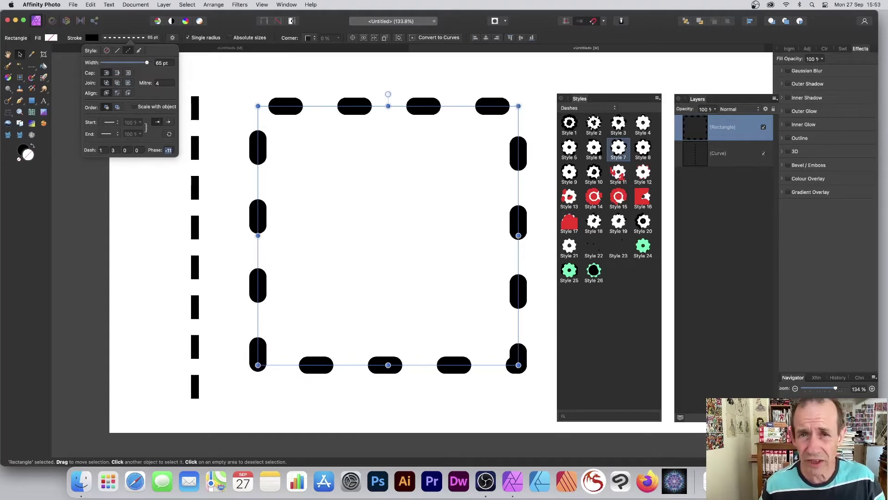
key("Down")
key("Down")
key("Down")
key("Down")
key("Down")
key("Down")
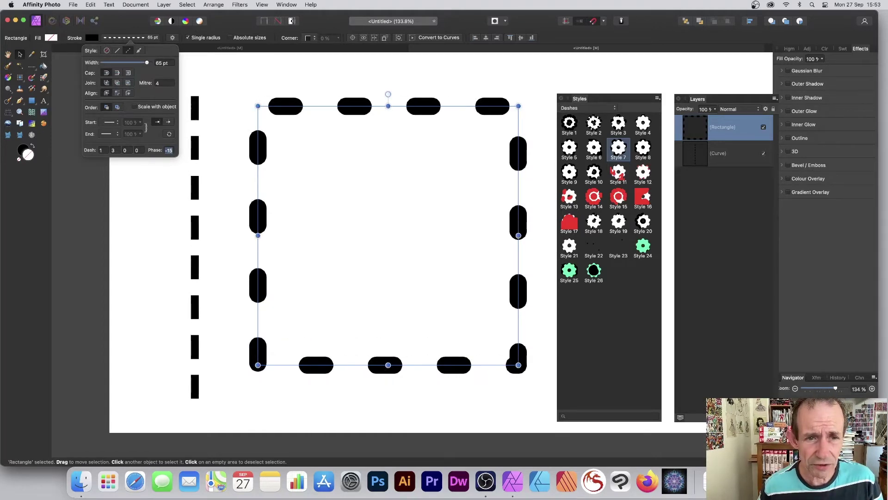
key("Down")
key("Down")
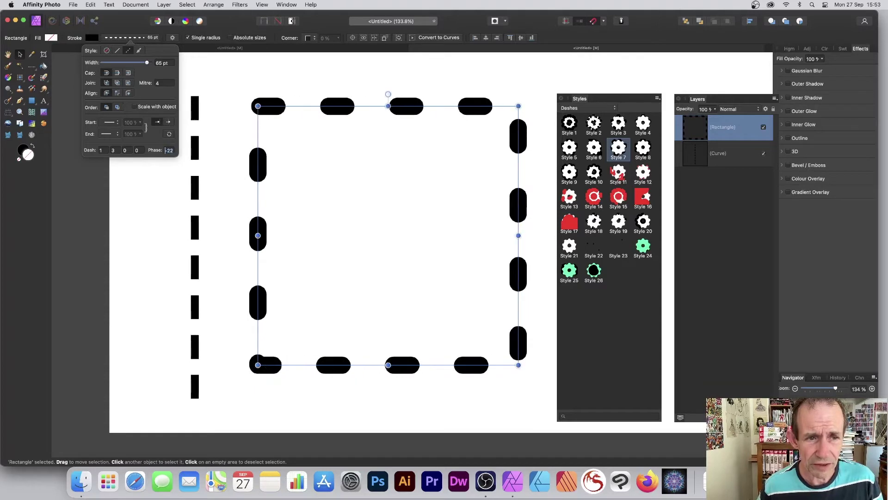
key("Down")
key("Down")
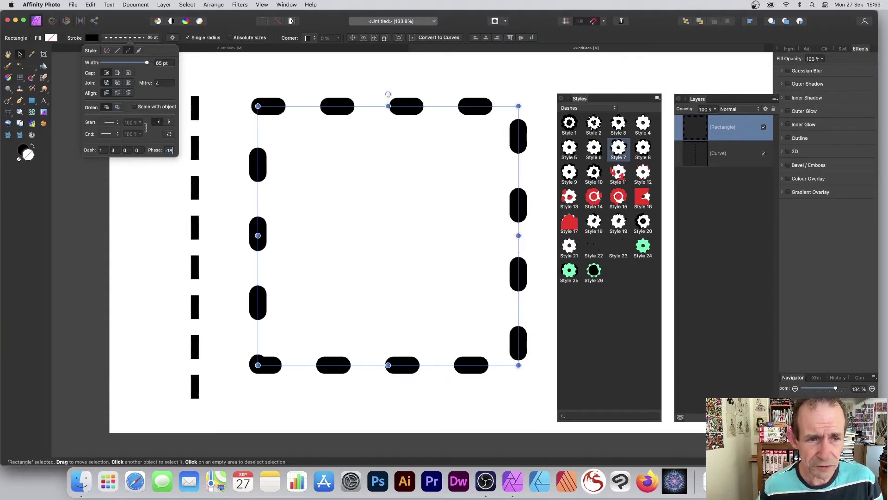
key("Down")
key("Down")
key("Up")
key("Up")
key("Up")
key("Up")
key("Up")
key("Up")
key("Up")
key("Up")
key("Up")
key("Up")
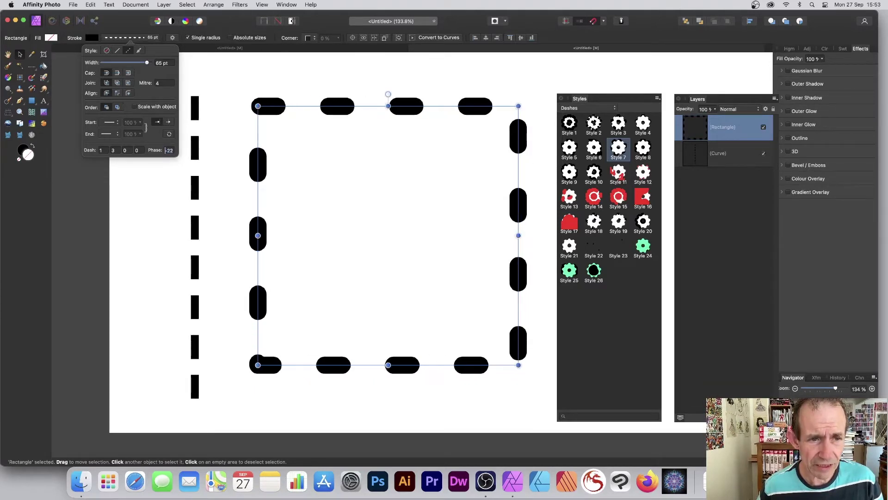
key("Up")
key("Up")
key("Up")
key("Up")
key("Up")
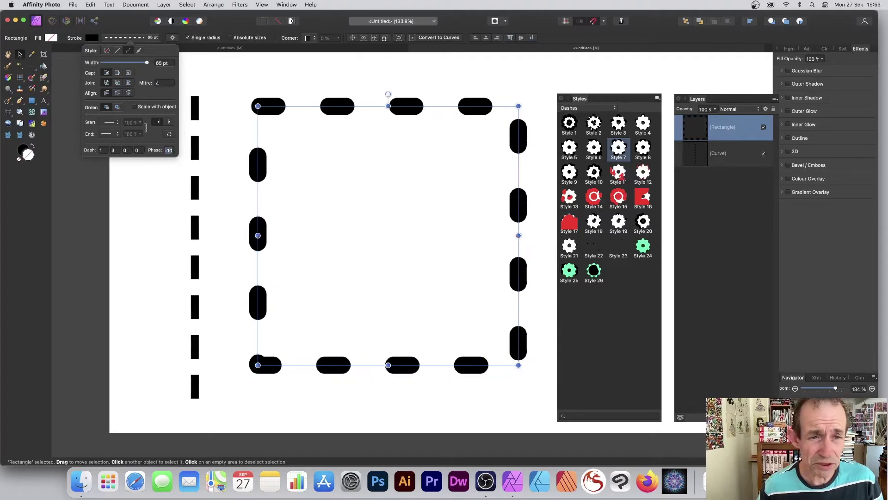
Step: Raise the dash phase of the rectangle's stroke step by step to -1
key("Up")
key("Up")
key("Up")
key("Up")
key("Up")
key("Up")
key("Up")
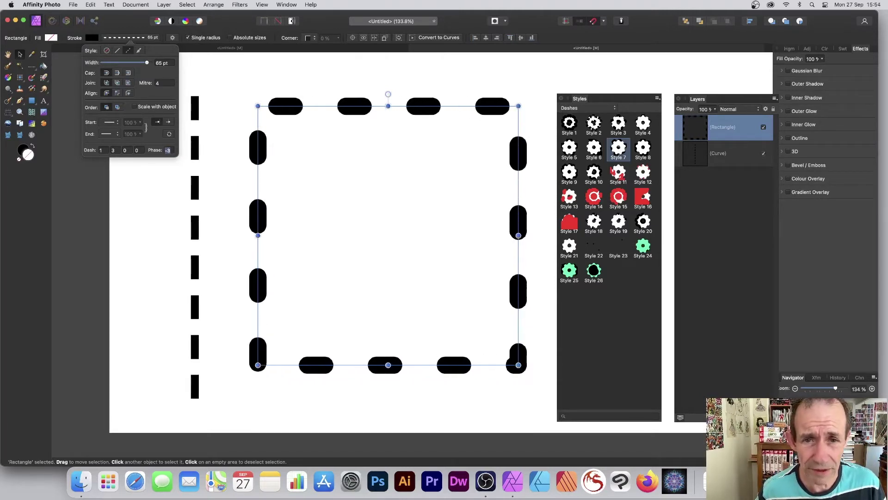
key("Return")
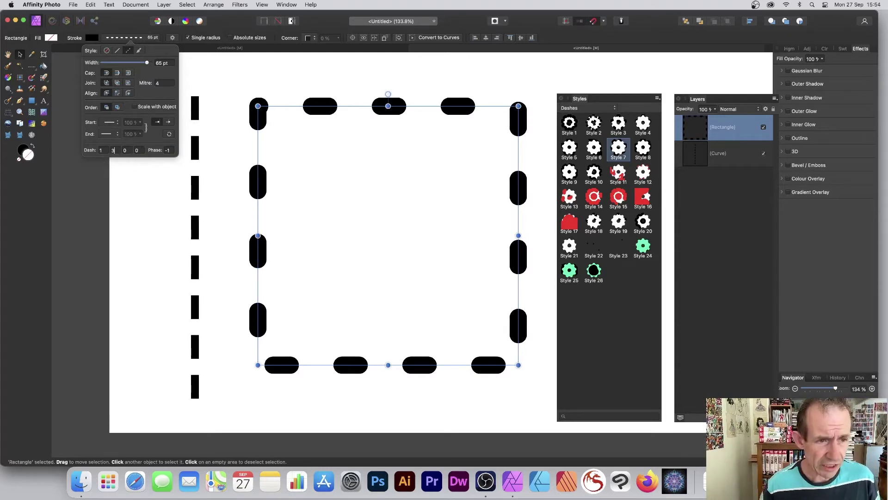
Step: Set the rectangle's dash pattern to a dash of 0.2 and a gap of 12, with butt caps
type("2")
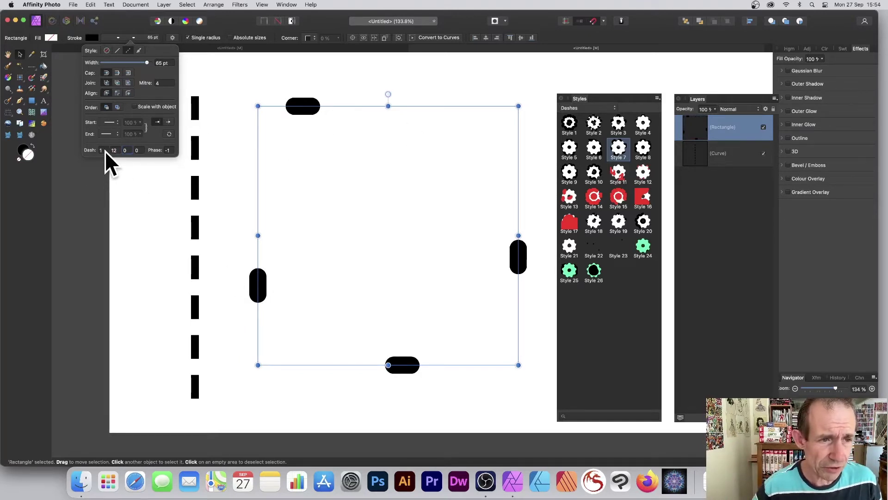
type(".2")
key("Return")
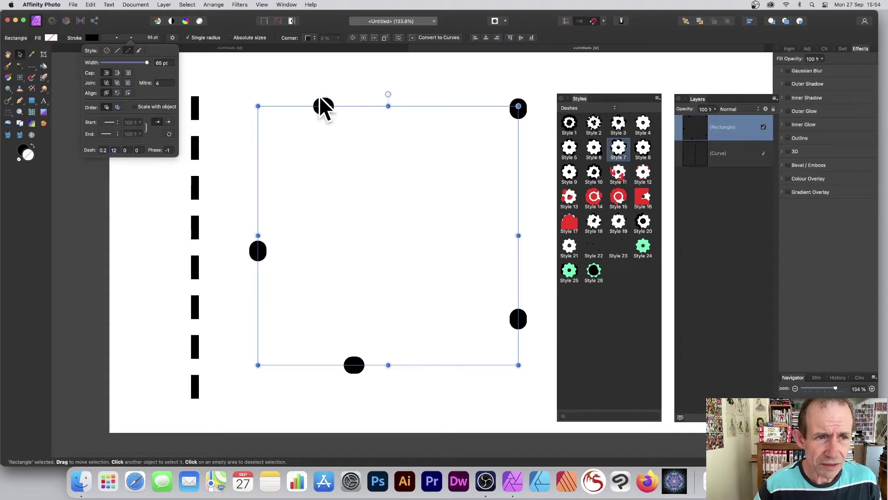
left_click(118, 73)
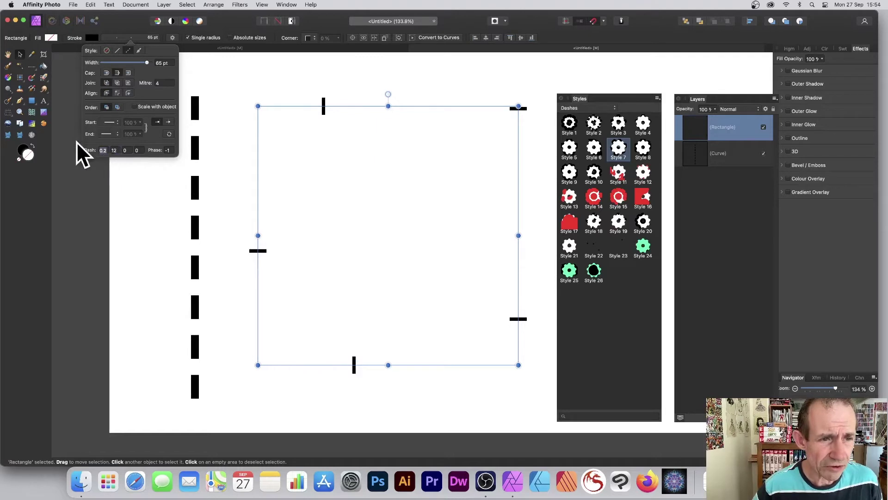
Step: Set the rectangle's dash pattern to a dash of 1 and a gap of 2, and finally lengthen the dash to 3
type("1")
key("Tab")
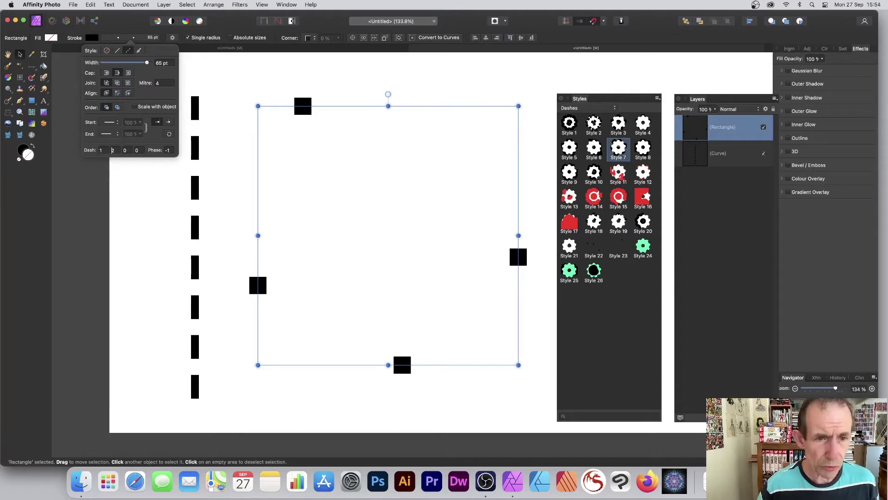
type("2")
key("Tab")
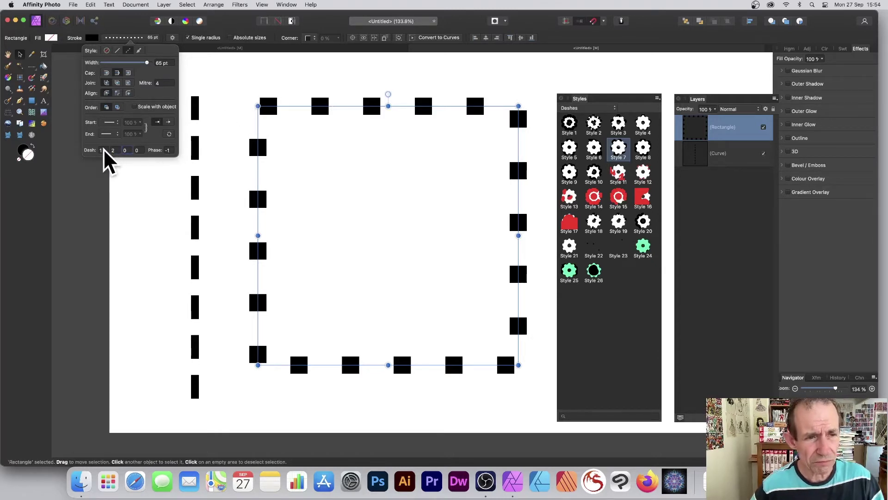
key("Tab")
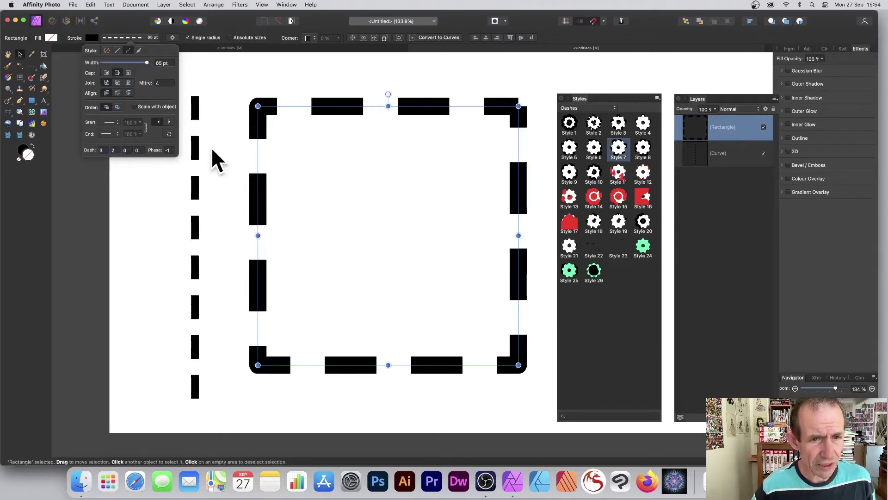
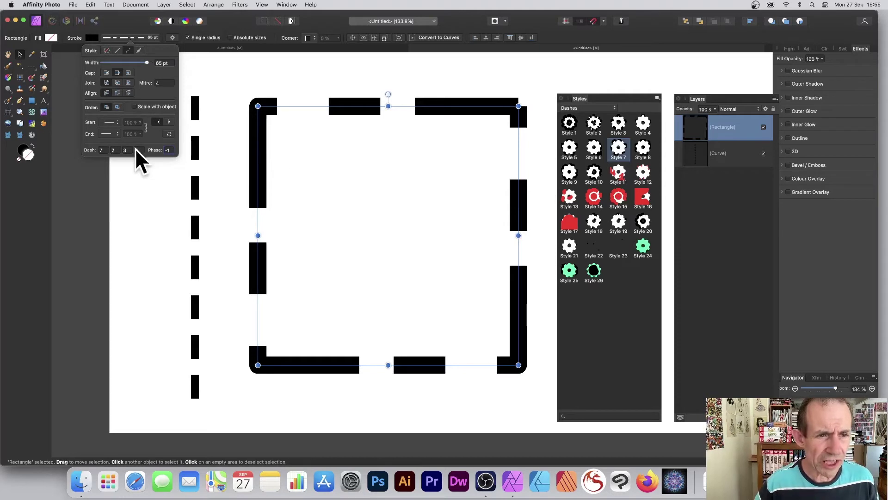
Step: Step the second gap in the rectangle's dash pattern to 1
key("Down")
key("Down")
key("Down")
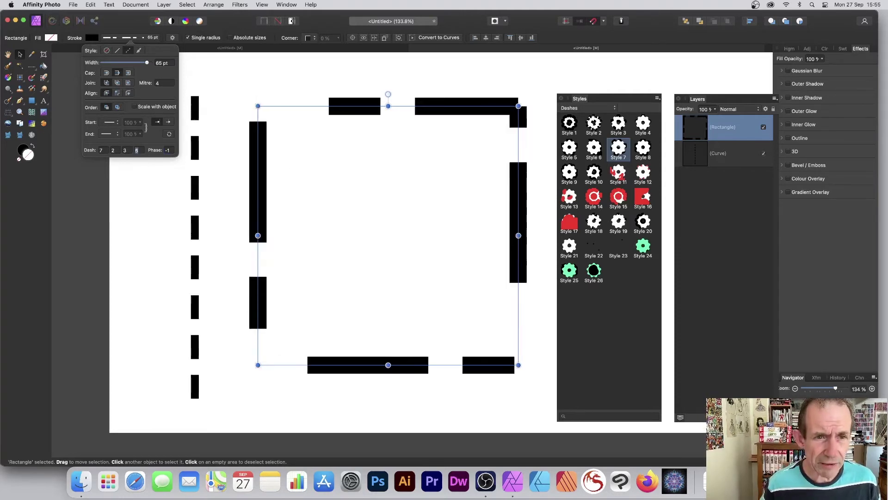
key("Up")
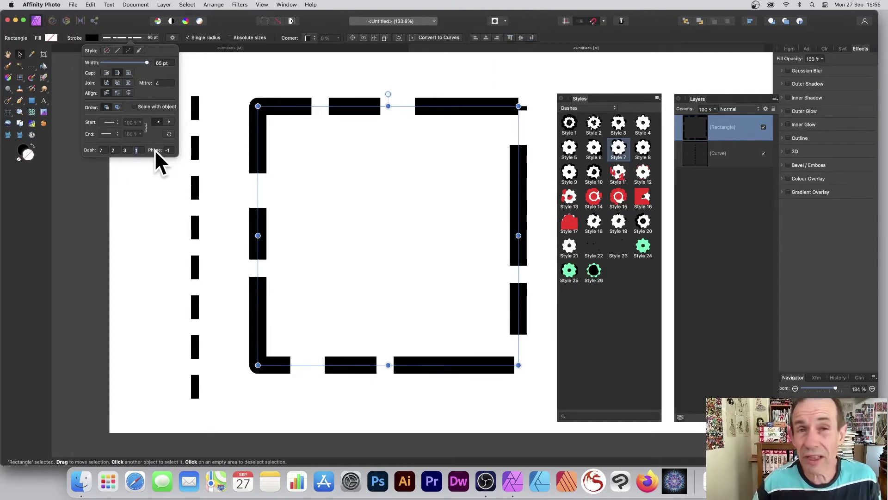
Step: Try other cap and alignment options on the rectangle's stroke, returning to butt caps and centre alignment
left_click(107, 71)
left_click(115, 70)
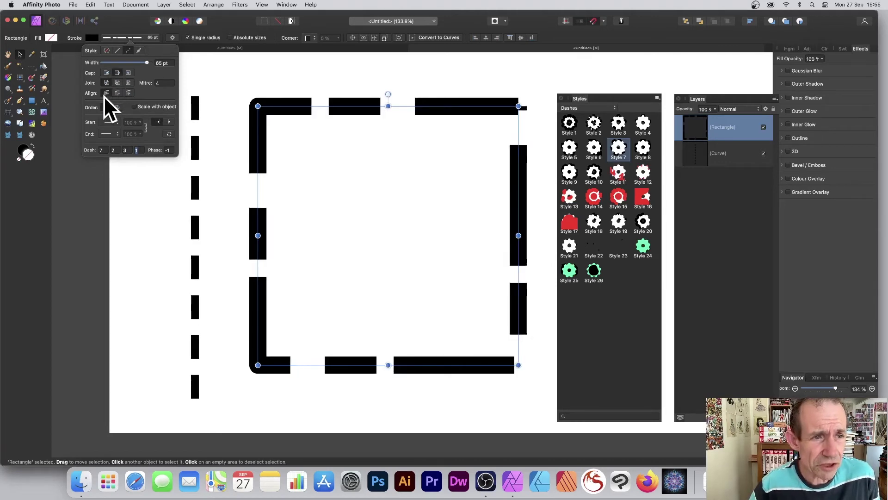
left_click(117, 92)
left_click(128, 92)
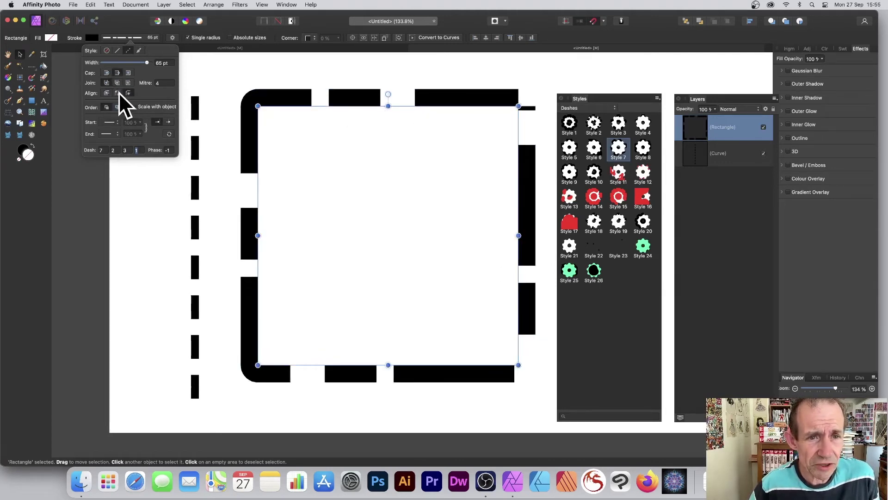
left_click(118, 93)
left_click(107, 92)
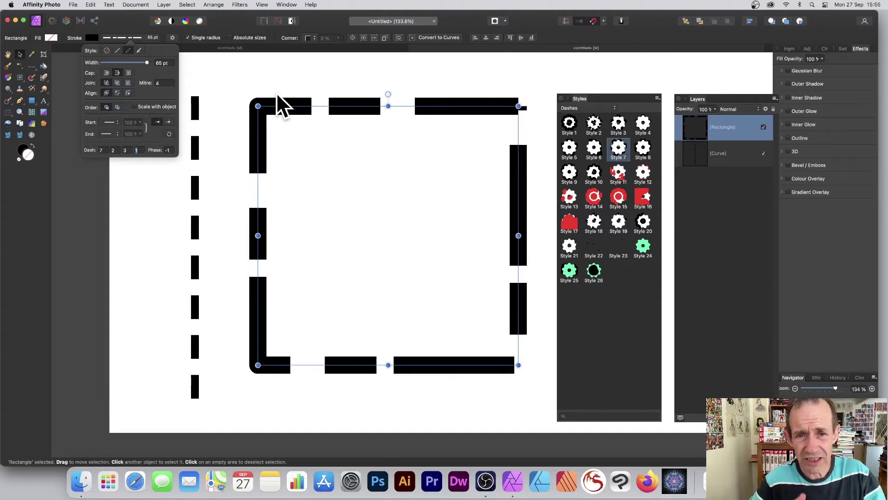
Step: Select the vertical dashed line and reduce its stroke width to 16 pt
left_click(198, 105)
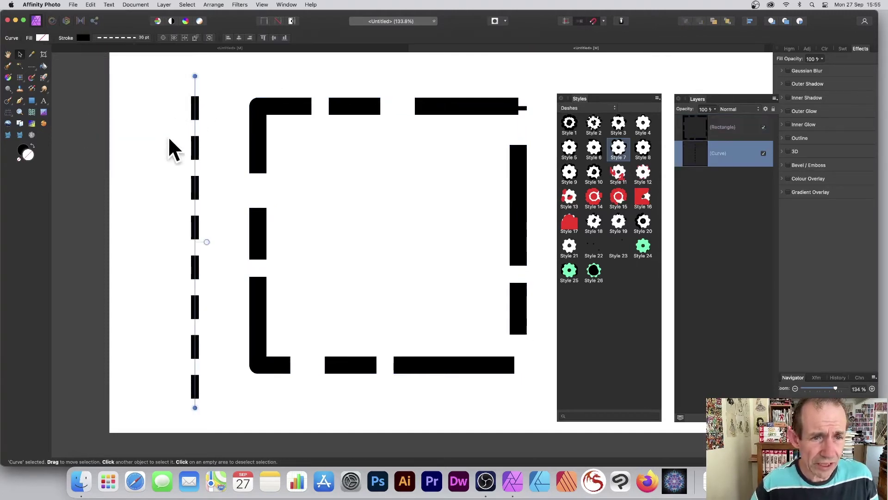
left_click(132, 37)
left_click_drag(127, 62, 118, 63)
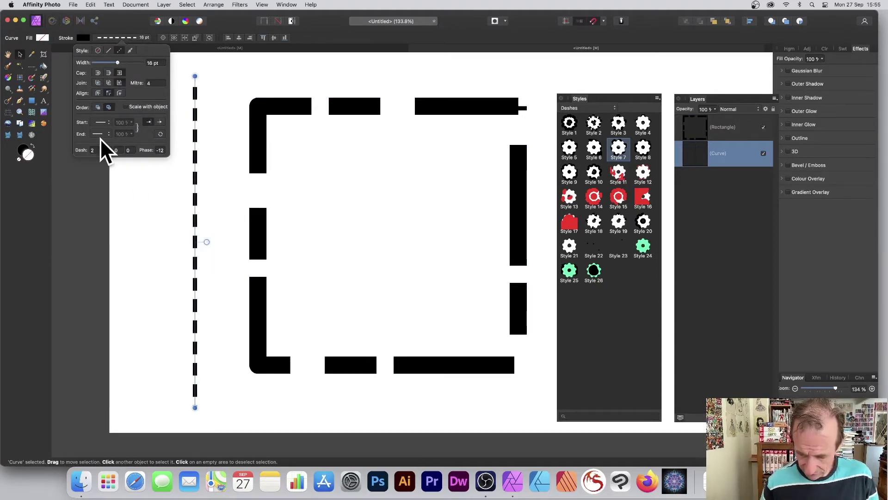
Step: Step the gap in the vertical line's dash pattern up to 13 and back down to compare the spacing
type("8")
key("Up")
key("Up")
key("Up")
key("Up")
key("Up")
key("Up")
key("Up")
key("Up")
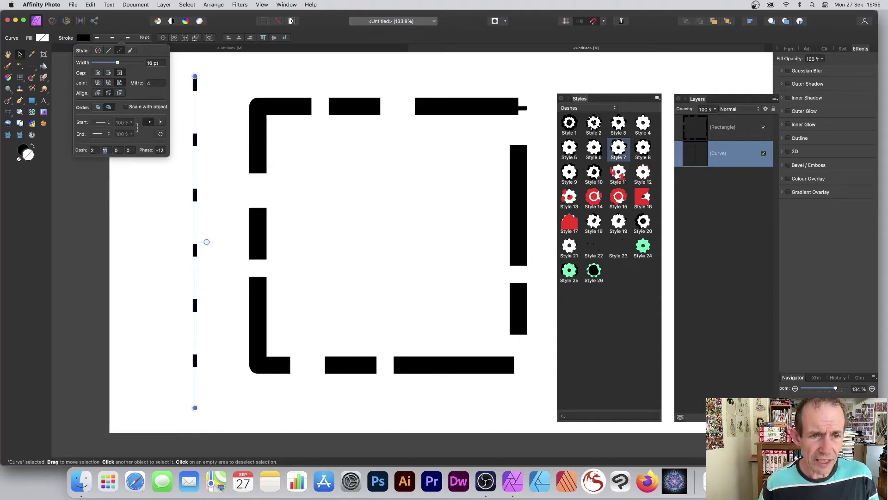
key("Down")
key("Down")
key("Down")
key("Down")
key("Down")
key("Down")
key("Down")
key("Down")
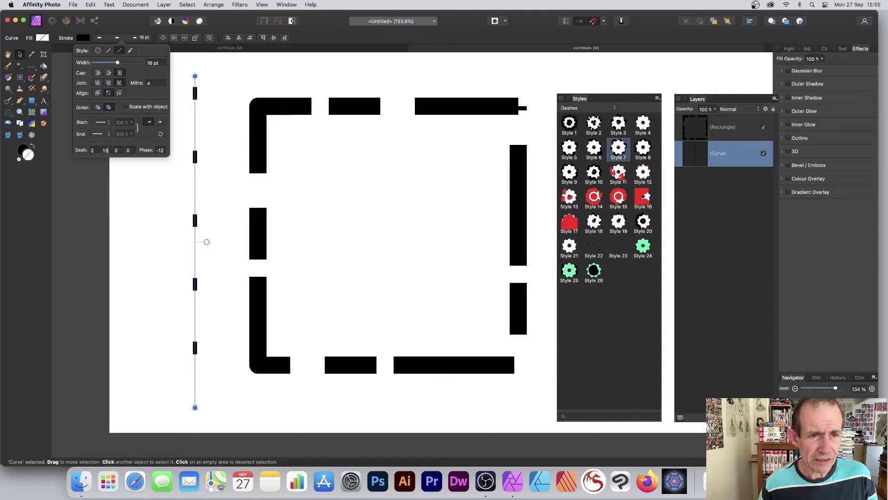
key("Down")
key("Down")
key("Down")
key("Down")
key("Down")
key("Down")
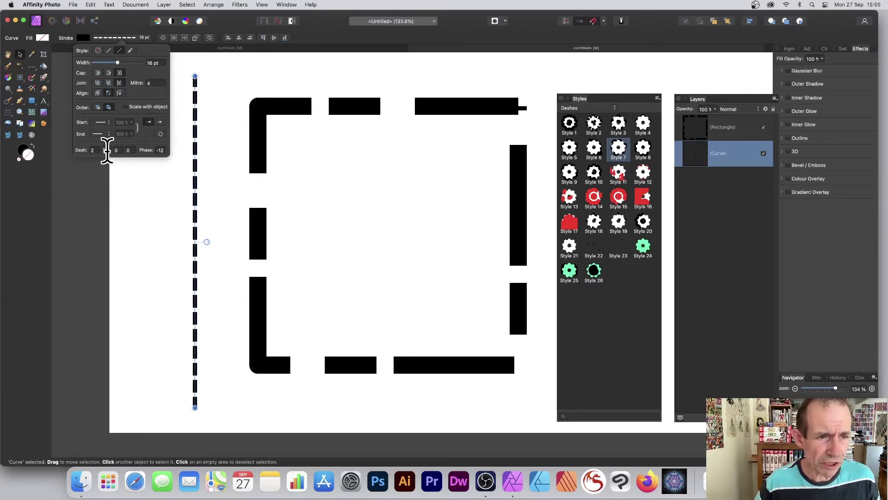
Step: Set the vertical line's dash gap to 0.2 and finally to 3
type("0.2")
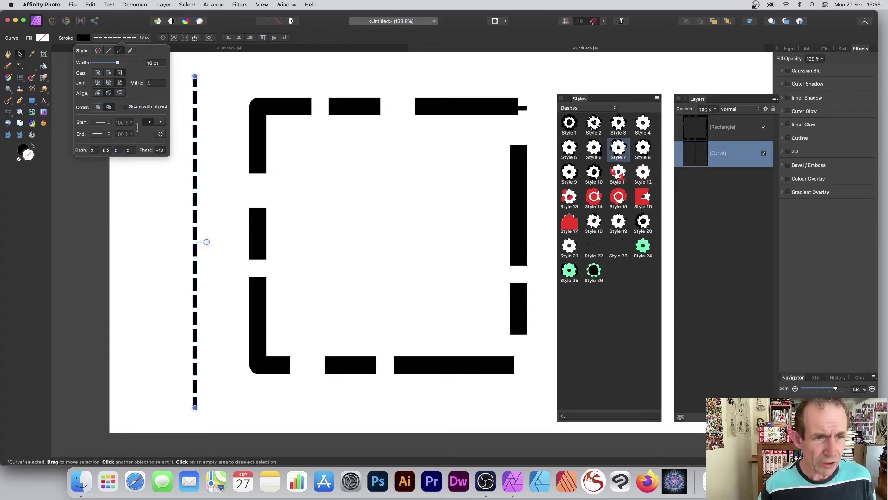
key("Return")
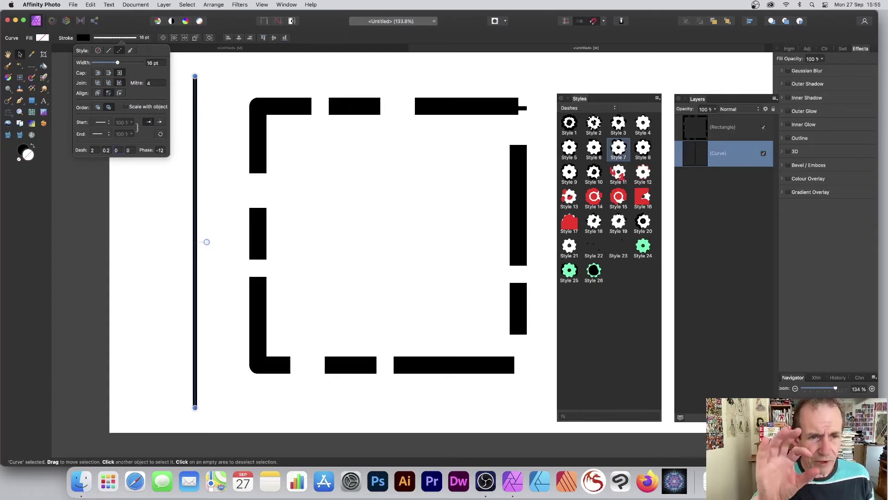
double_click(106, 150)
type("3")
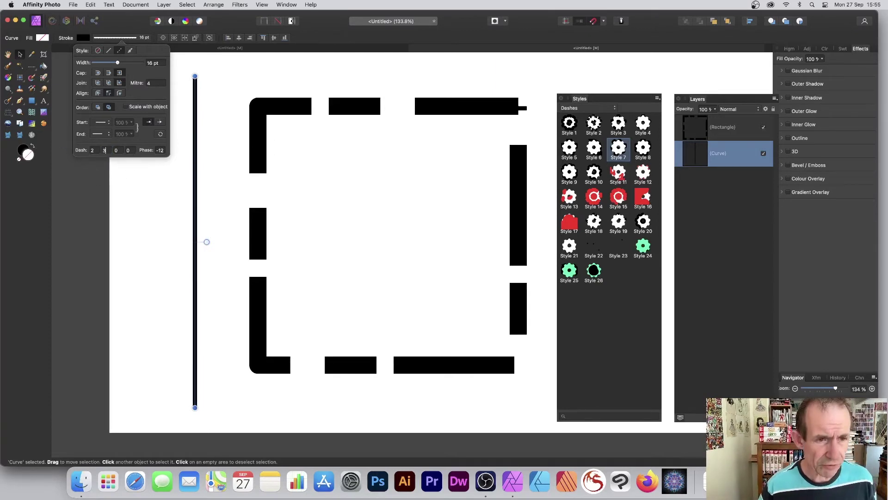
key("Return")
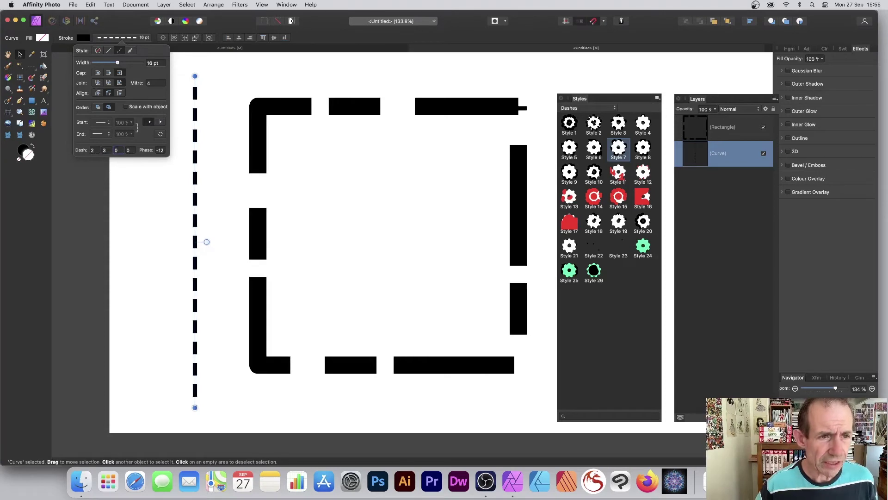
Step: Set the vertical line's first dash to 5, its second dash to 3 and its second gap to 2
left_click(92, 150)
type("5")
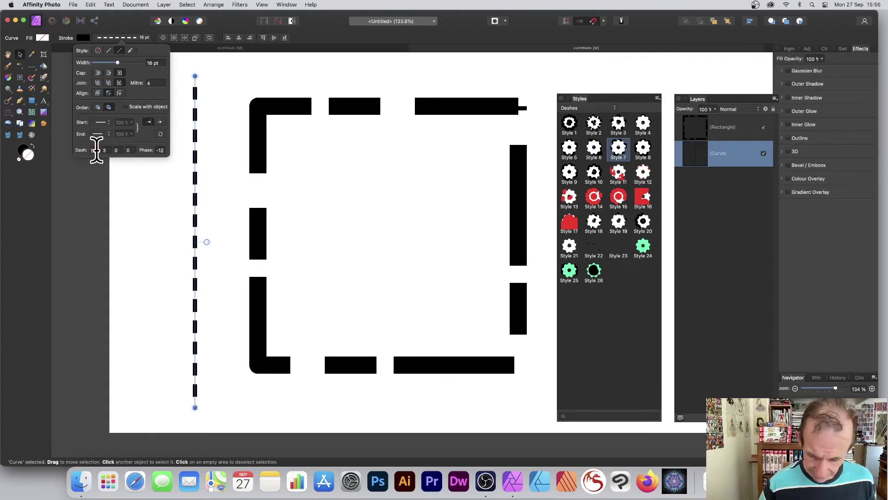
key("Return")
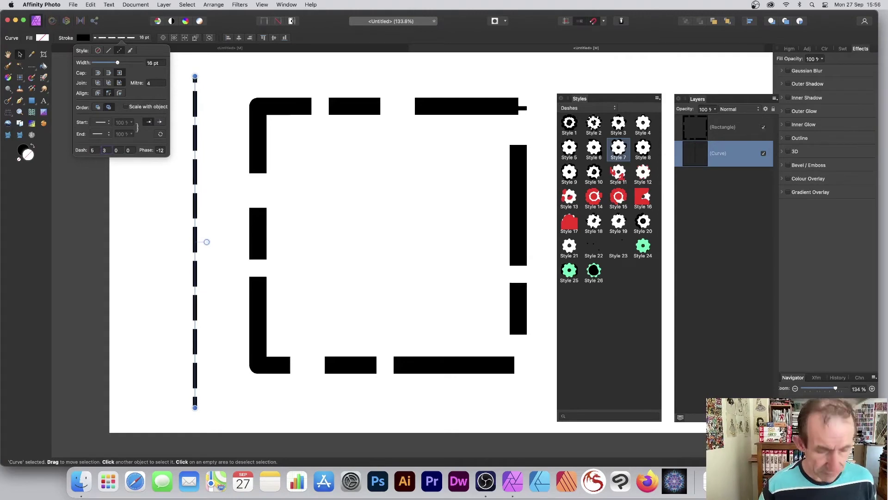
left_click(116, 150)
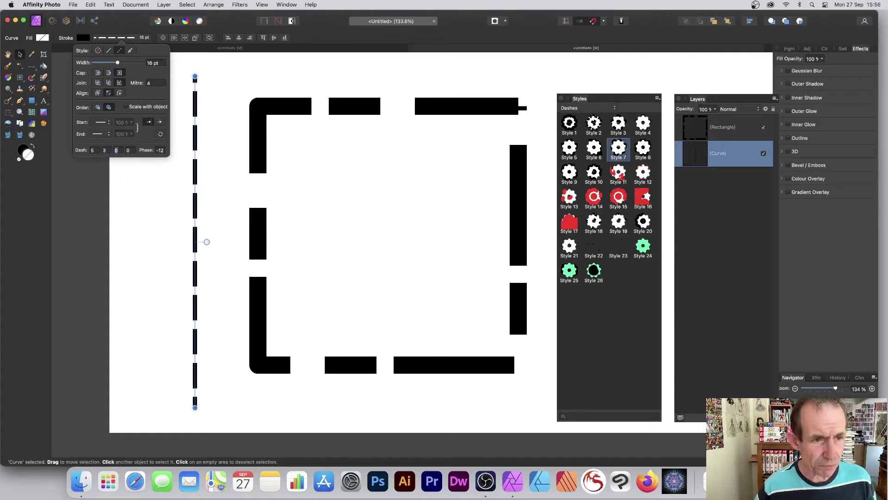
type("3")
key("Tab")
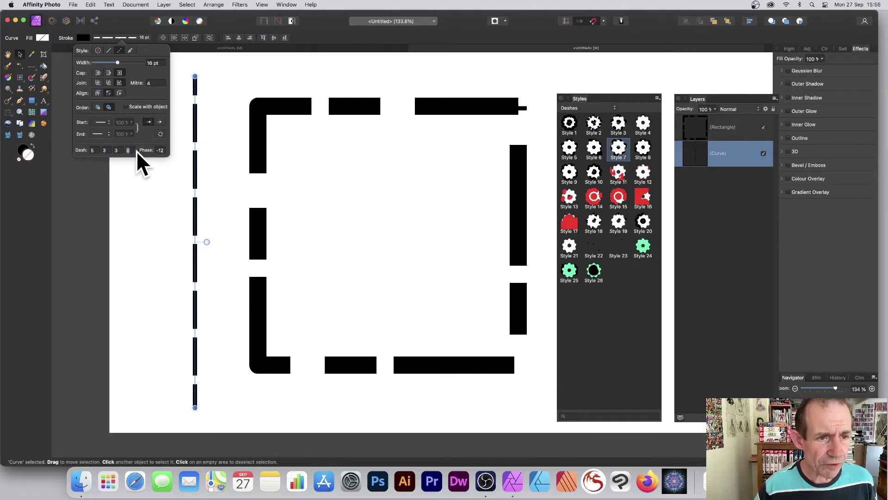
type("2")
key("Return")
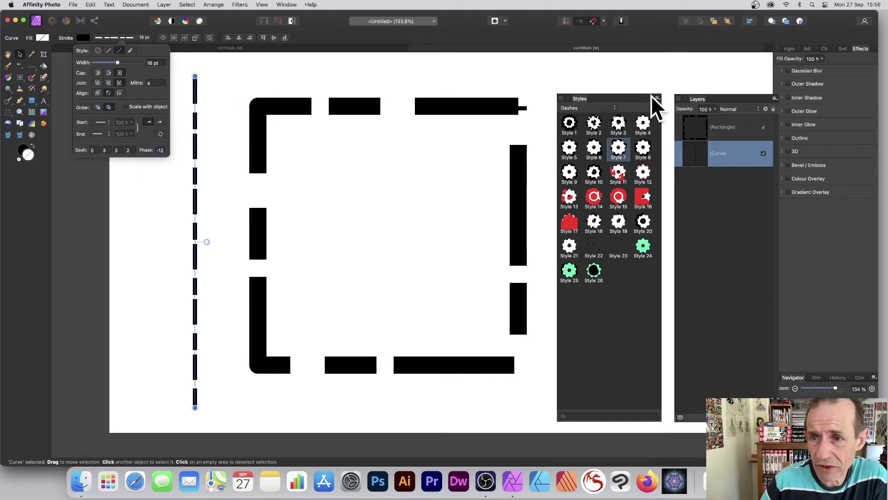
Step: Save the vertical line's appearance and the rectangle's appearance as two new styles in the Dashes category
left_click_drag(655, 101, 639, 81)
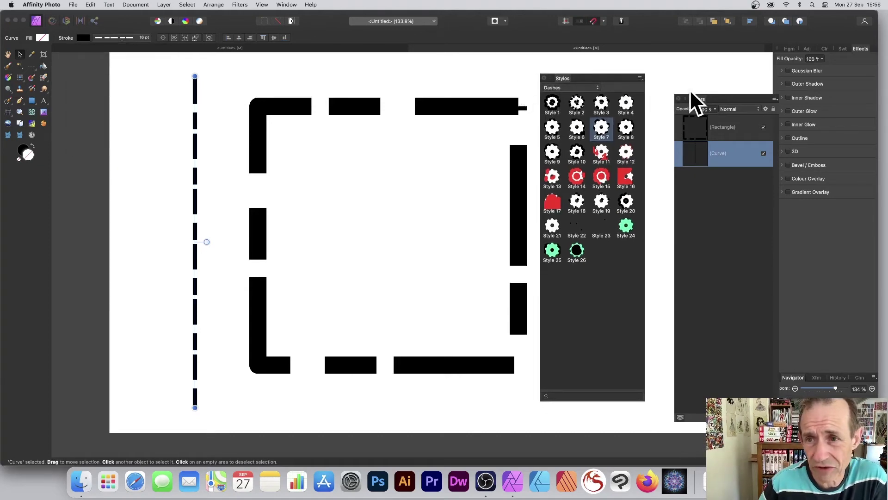
left_click(640, 77)
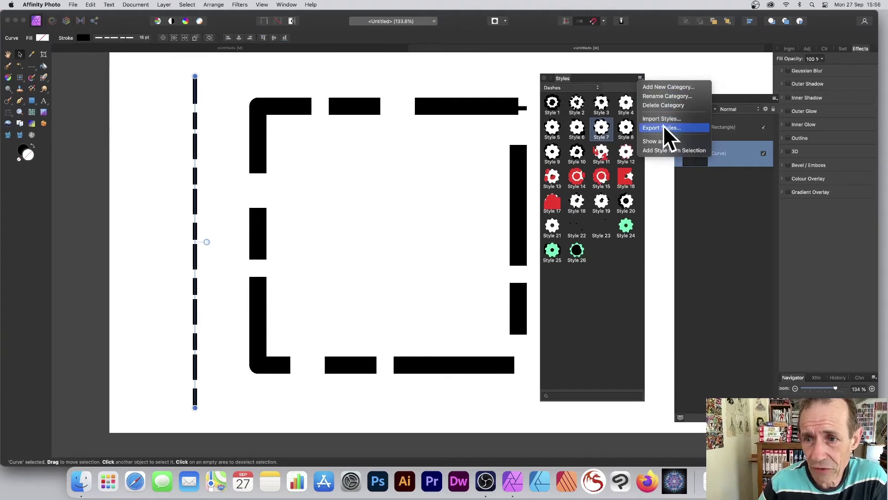
left_click(685, 149)
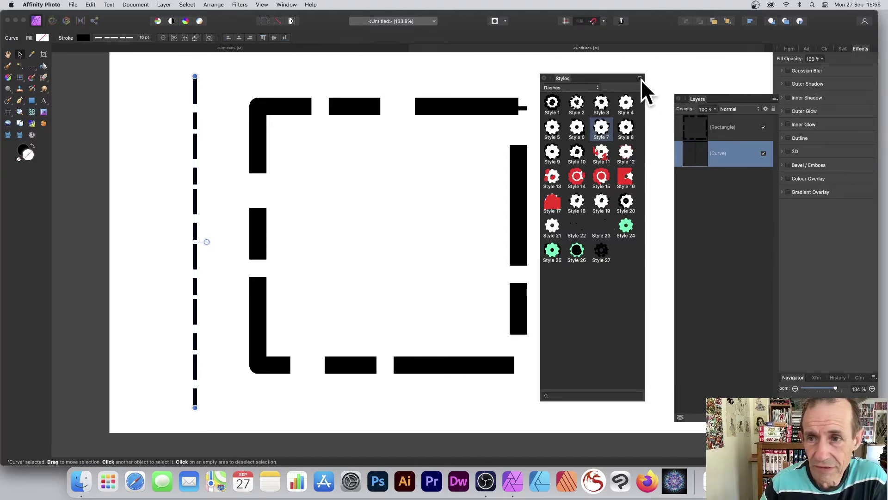
left_click(446, 105)
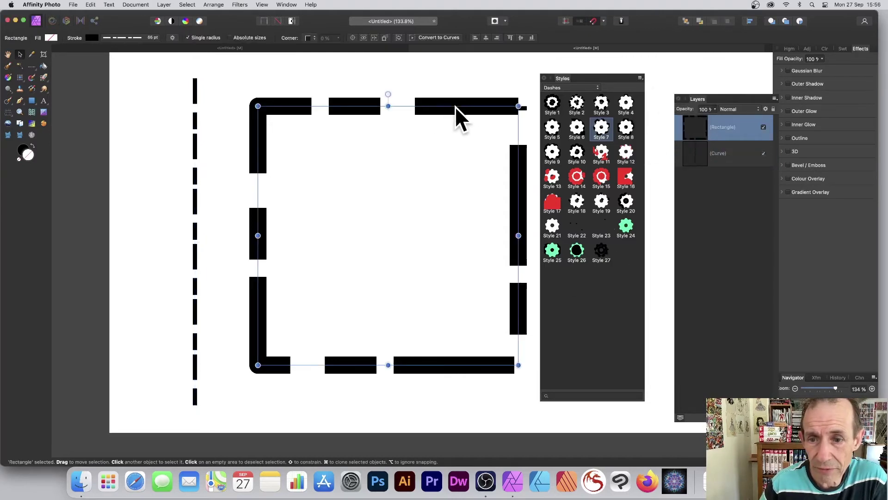
left_click(640, 77)
left_click(659, 150)
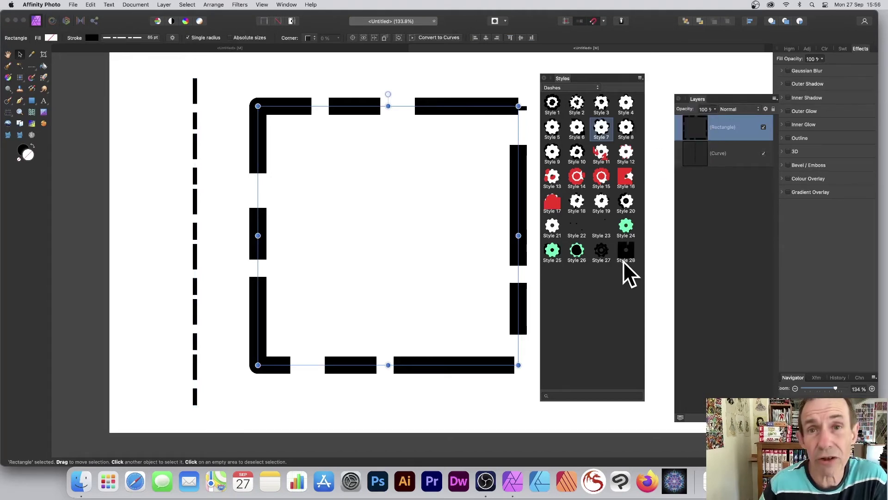
Step: Apply Style 1 from the Dashes category to the rectangle and open its stroke settings
left_click(552, 107)
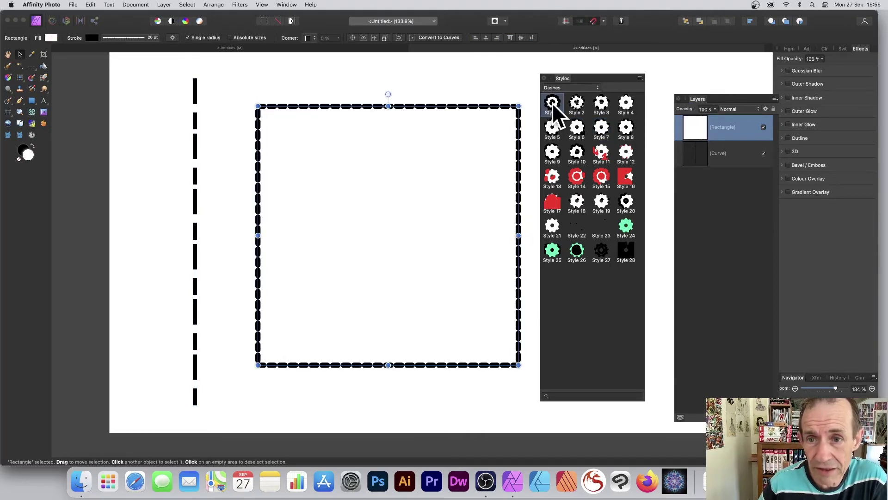
left_click(135, 38)
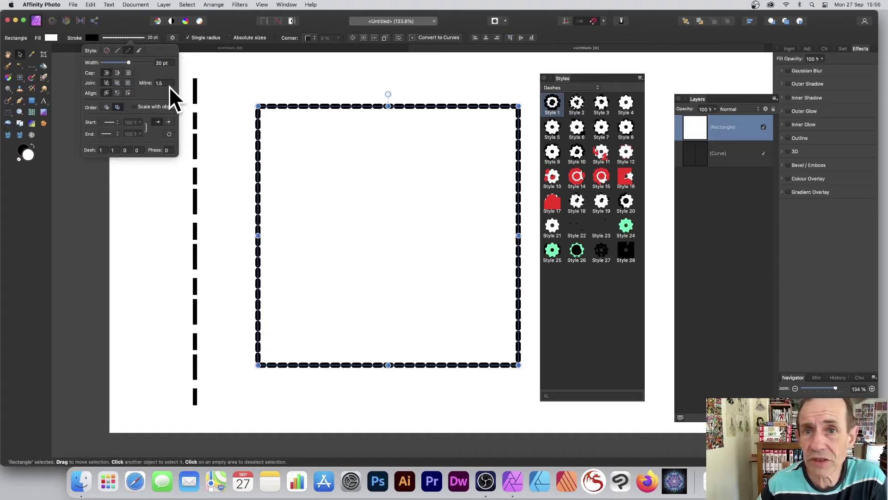
Step: Apply Styles 2, 3 and 4 from the Dashes category to the rectangle one after another, ending with Style 5
left_click(577, 103)
left_click(599, 104)
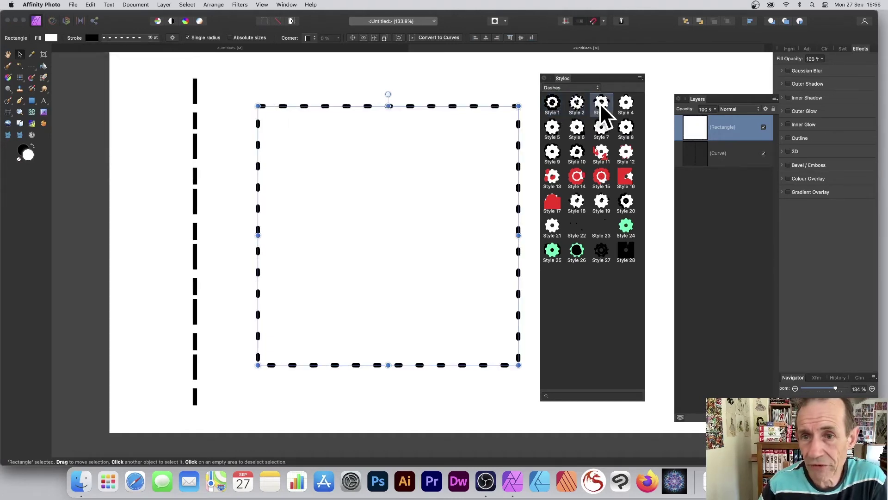
left_click(623, 106)
left_click(552, 128)
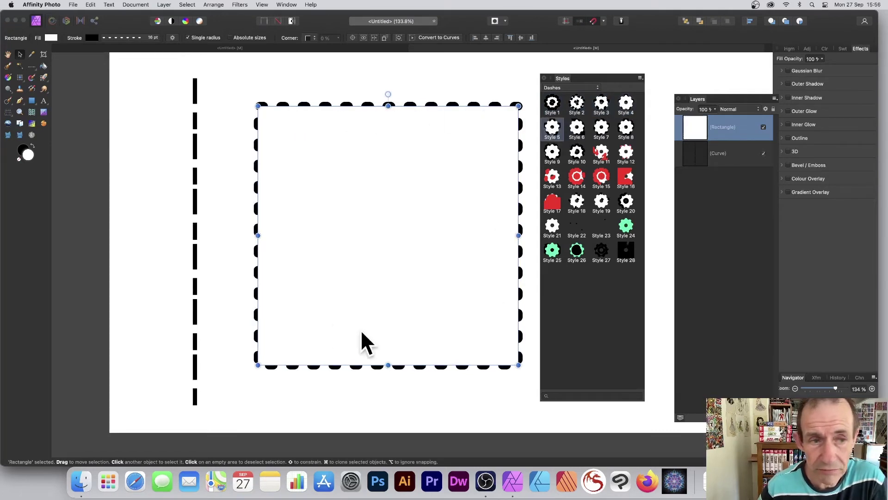
Step: Try different cap, order and alignment options on the rectangle's stroke, ending with the stroke aligned to the centre
left_click(121, 37)
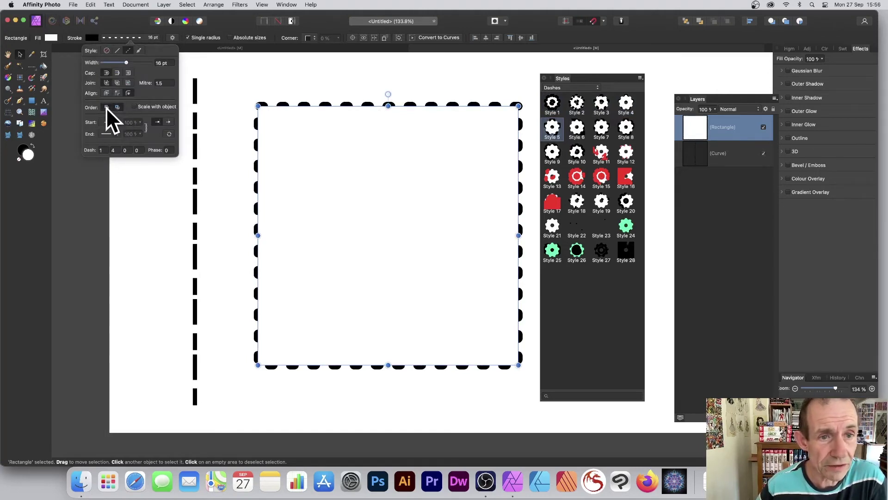
left_click(116, 72)
left_click(109, 72)
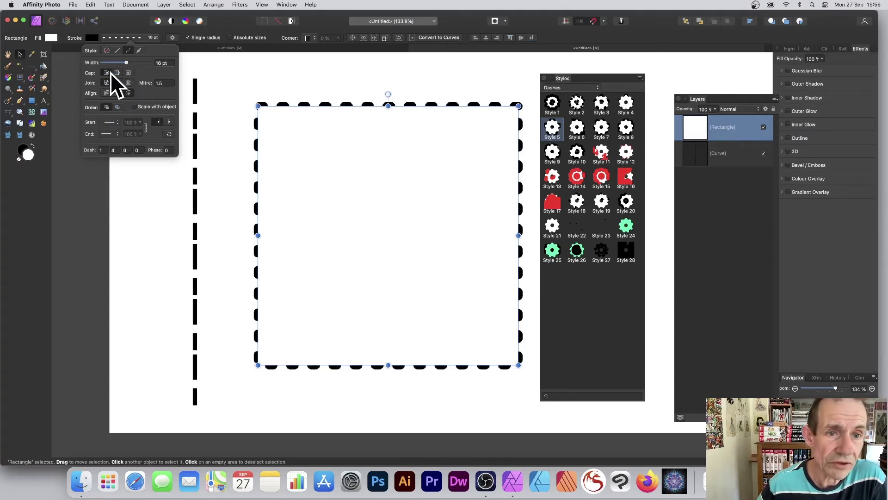
left_click(118, 107)
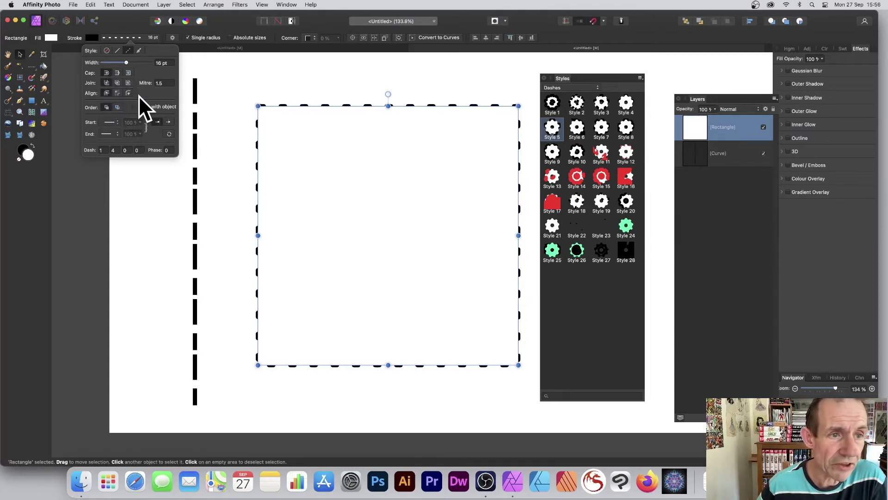
left_click(117, 92)
left_click(128, 93)
left_click(114, 92)
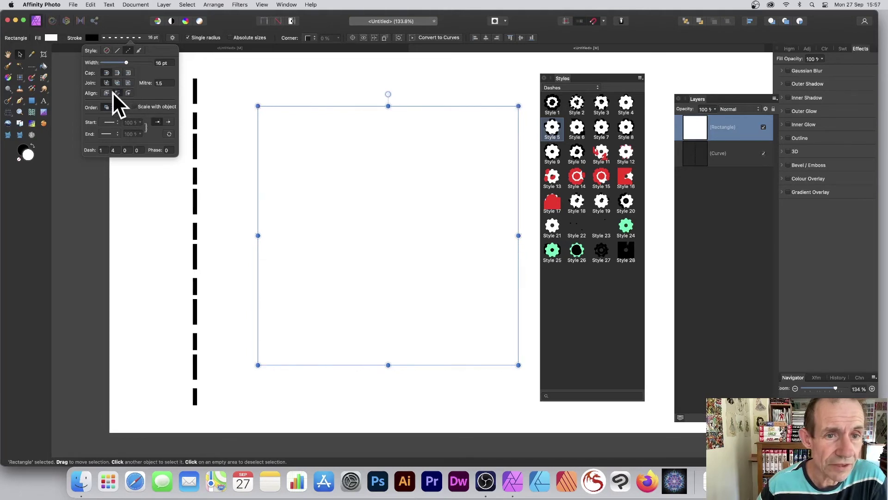
left_click(107, 93)
Step: Alternate the rectangle's stroke order between in front of and behind the fill, ending with the stroke behind
left_click(112, 107)
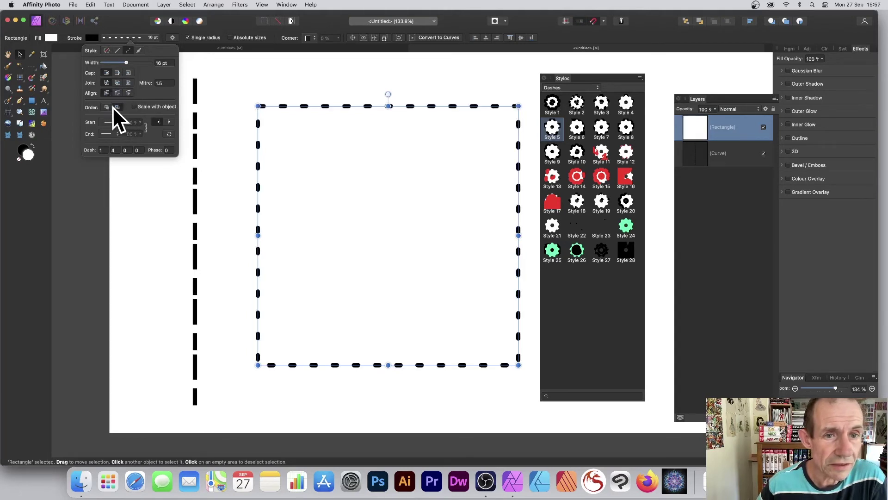
left_click(117, 107)
left_click(107, 107)
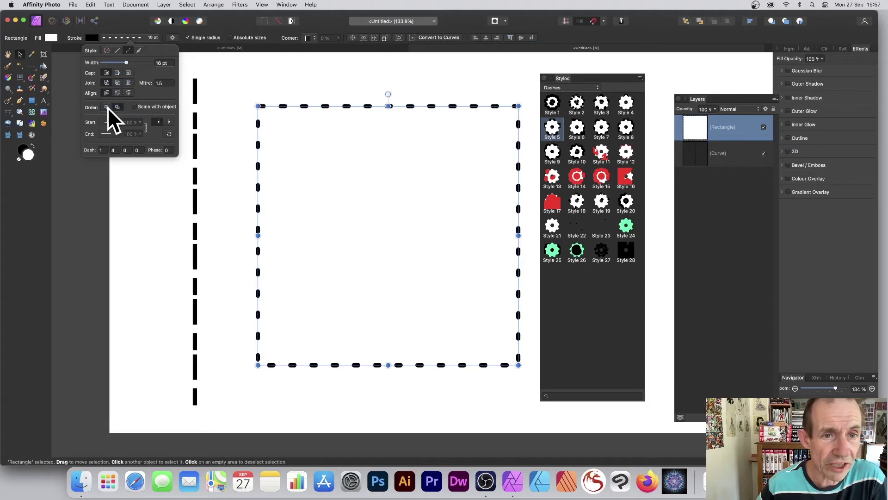
left_click(116, 107)
left_click(105, 107)
left_click(114, 107)
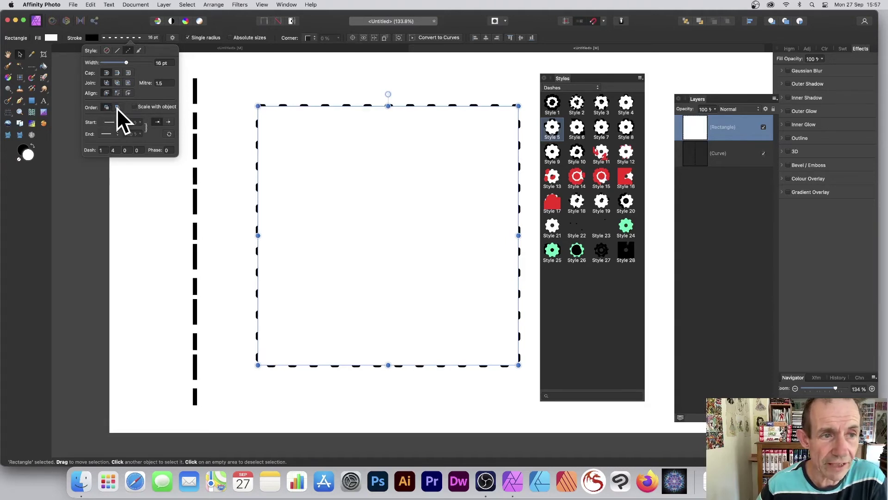
Step: Apply Style 7 and then Style 11 to the rectangle, and reduce its stroke width to 32 pt
left_click(602, 129)
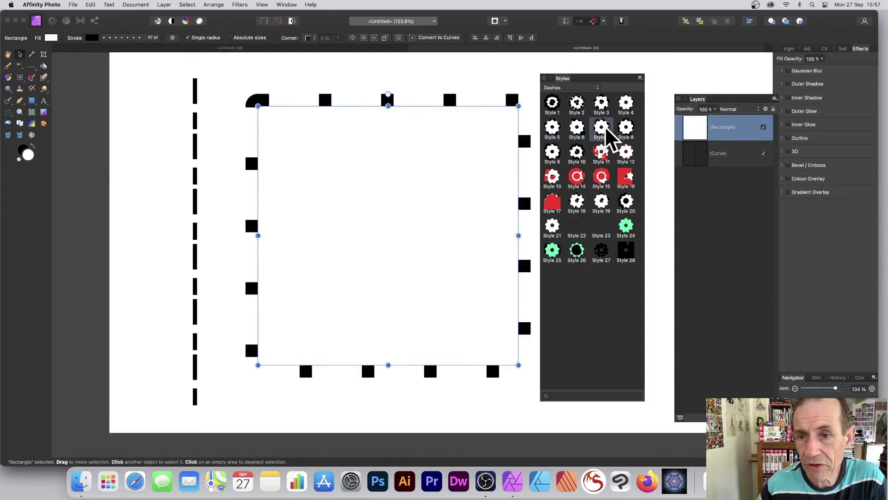
left_click(602, 153)
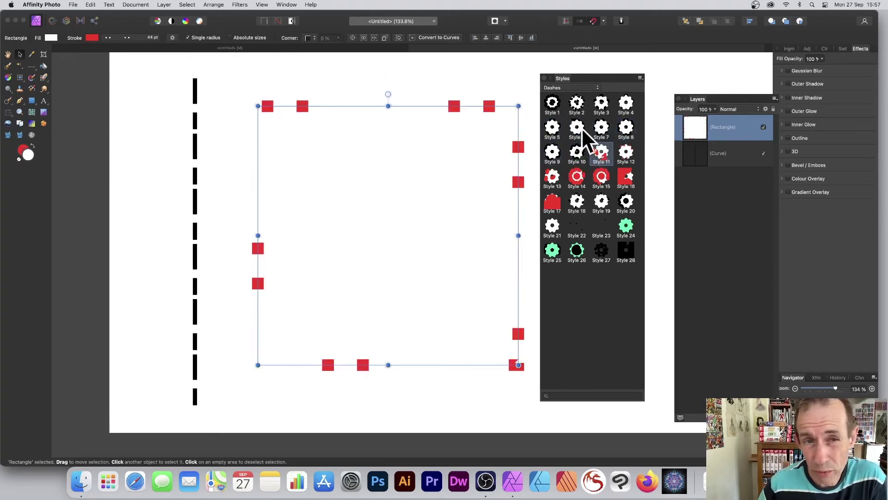
left_click(139, 37)
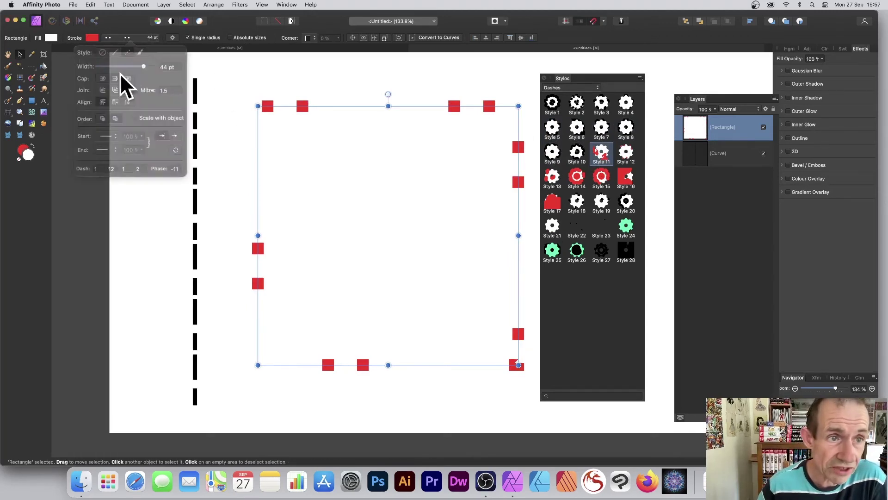
left_click_drag(141, 62, 134, 63)
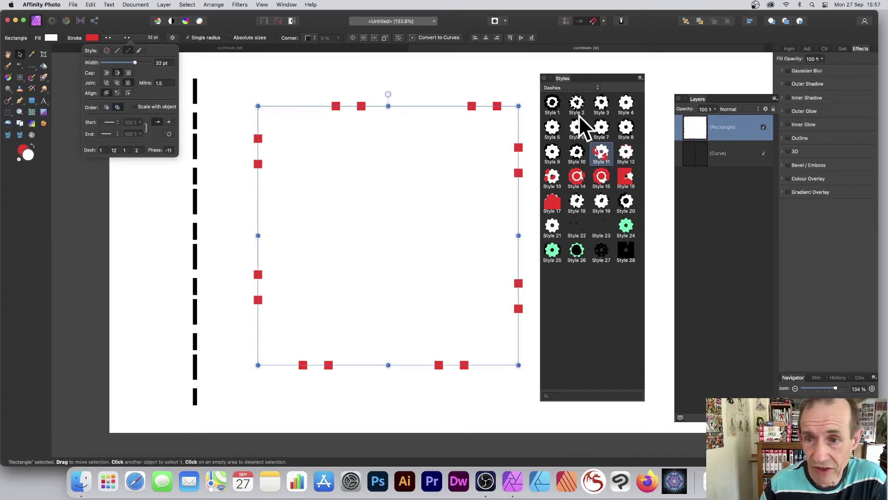
Step: Apply Styles 12 through 21 to the rectangle one after another, ending with Style 23
left_click(627, 151)
left_click(554, 173)
left_click(577, 177)
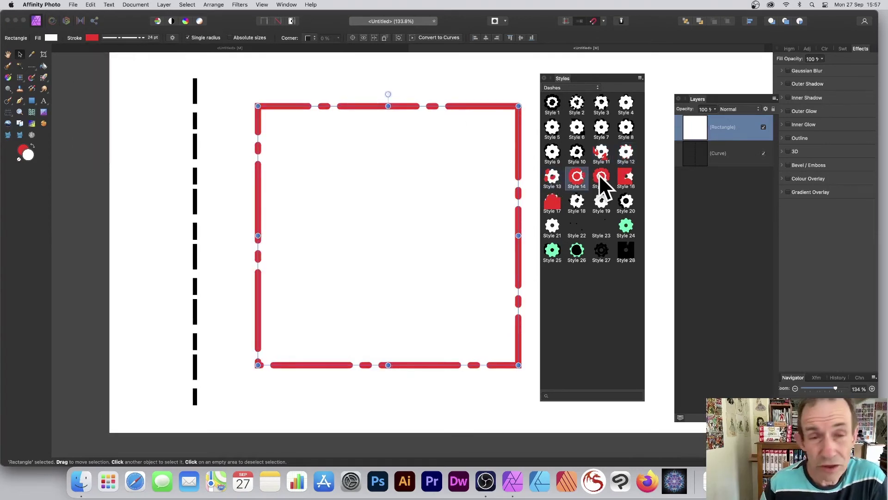
left_click(603, 175)
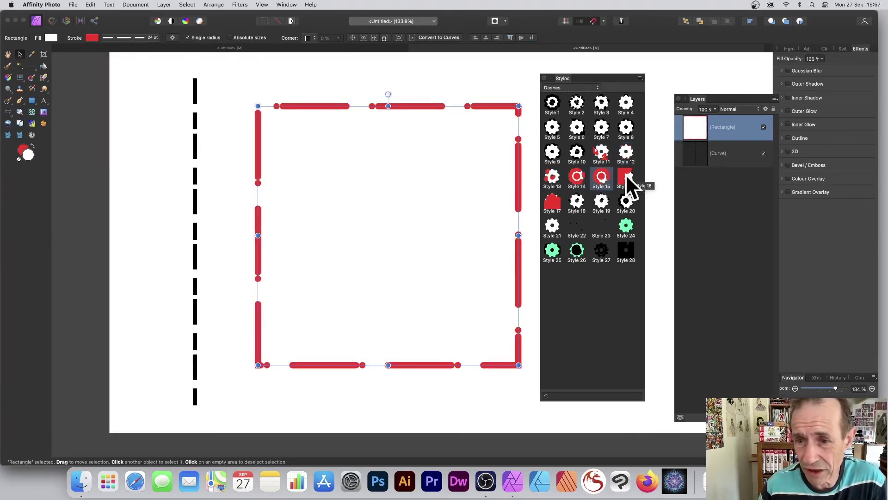
left_click(626, 174)
left_click(551, 205)
left_click(577, 201)
left_click(601, 202)
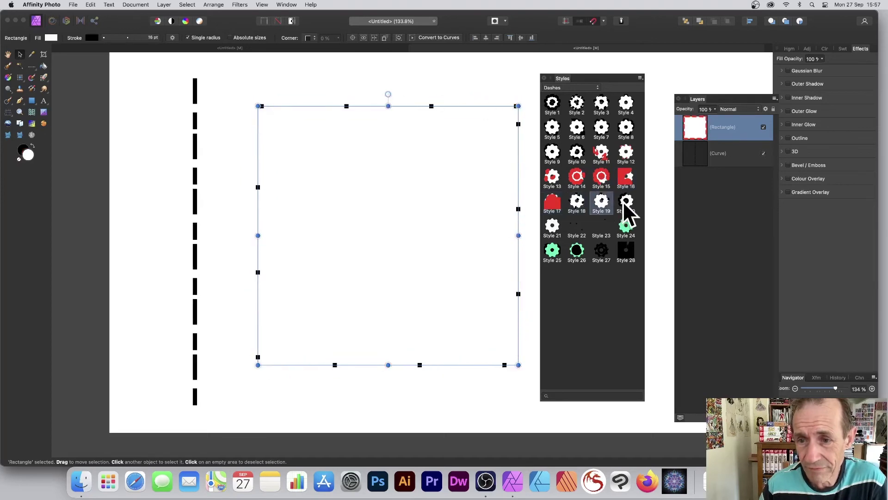
left_click(626, 201)
left_click(552, 226)
left_click(626, 225)
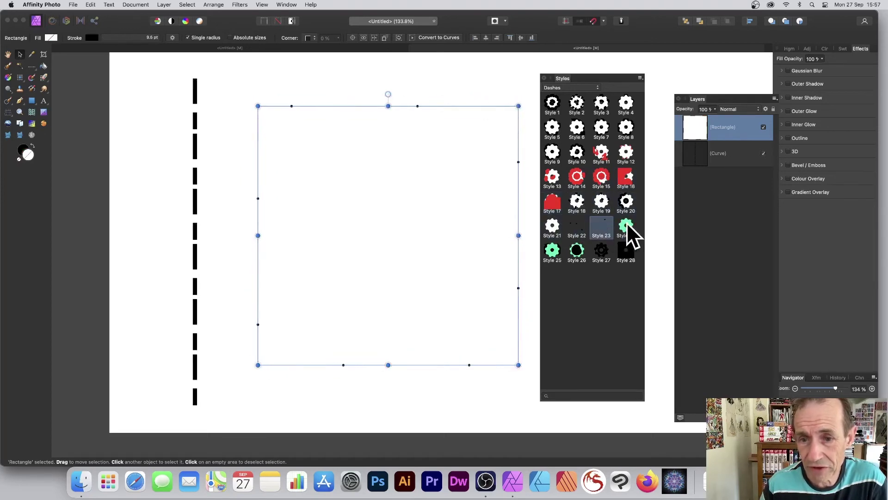
left_click(603, 226)
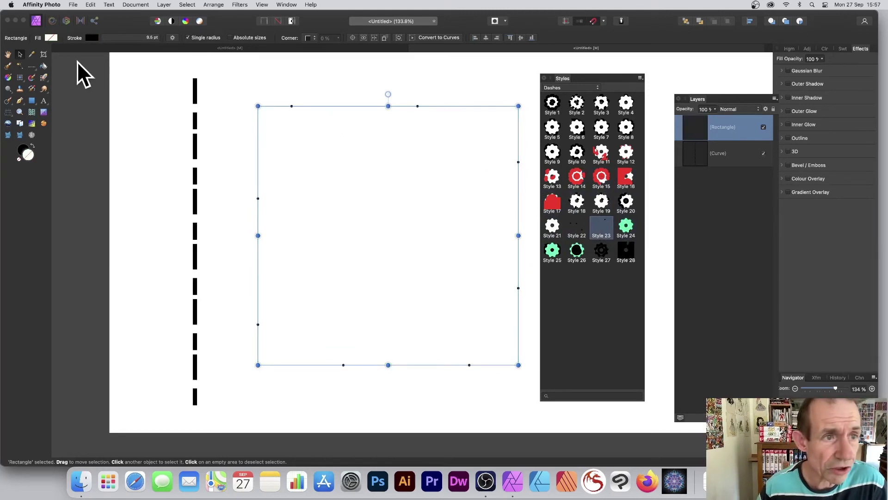
Step: Set the first dash gap of the rectangle's stroke to 2, then 3, and finally 5
left_click(127, 37)
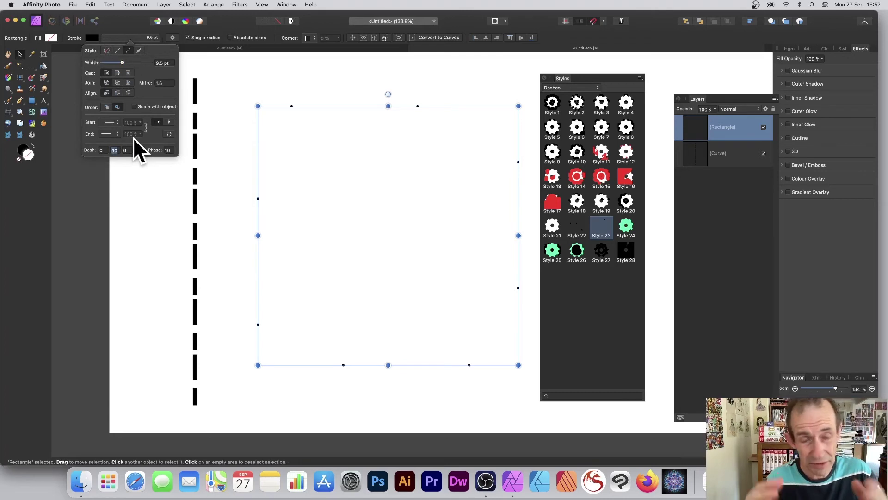
type("2")
key("Tab")
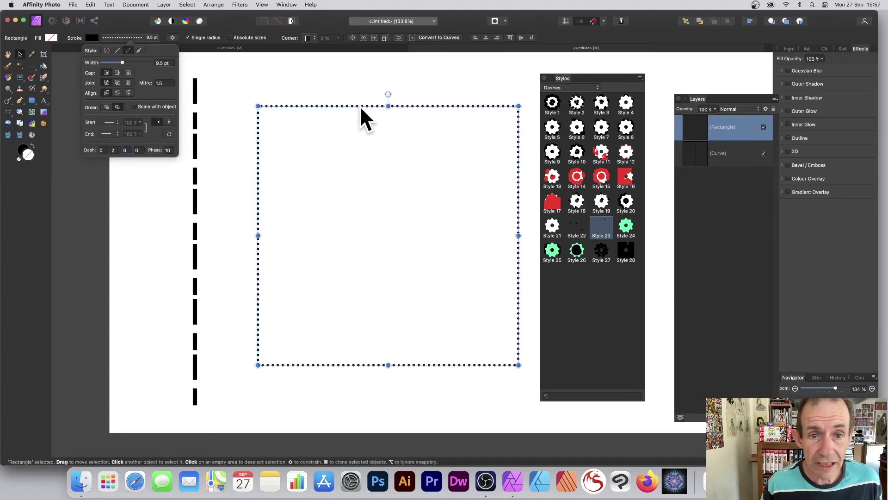
left_click(101, 150)
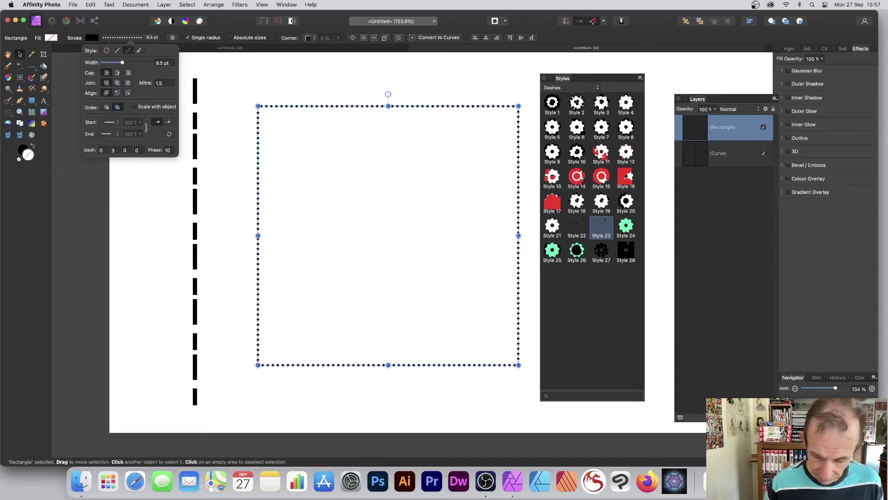
type("5")
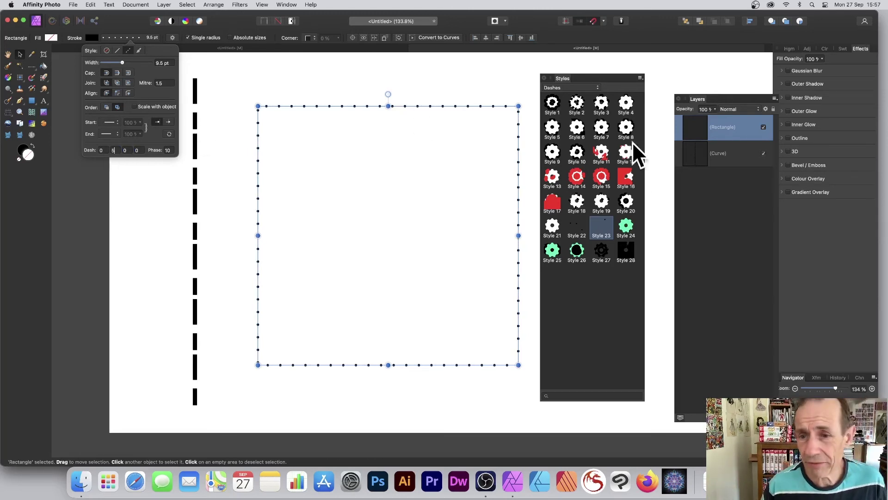
Step: Apply Styles 26, 27 and 28 to the rectangle, ending with Style 25, and open its stroke settings
left_click(576, 250)
left_click(601, 252)
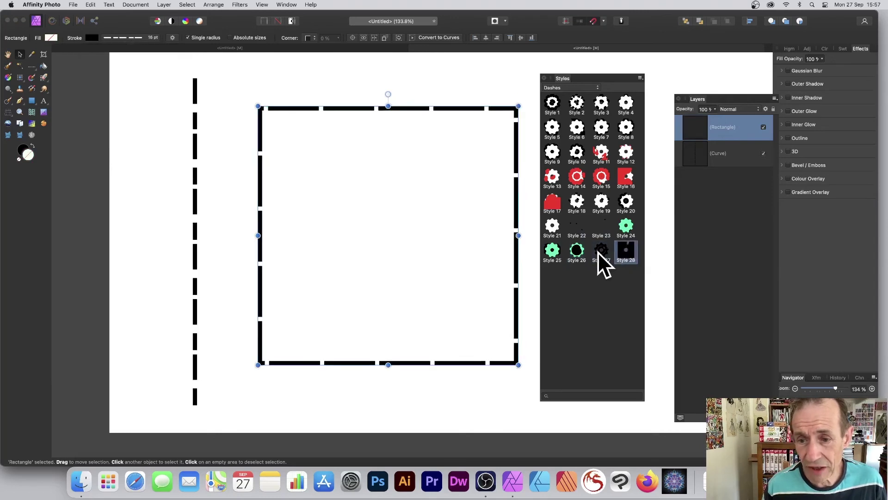
left_click(576, 250)
left_click(553, 247)
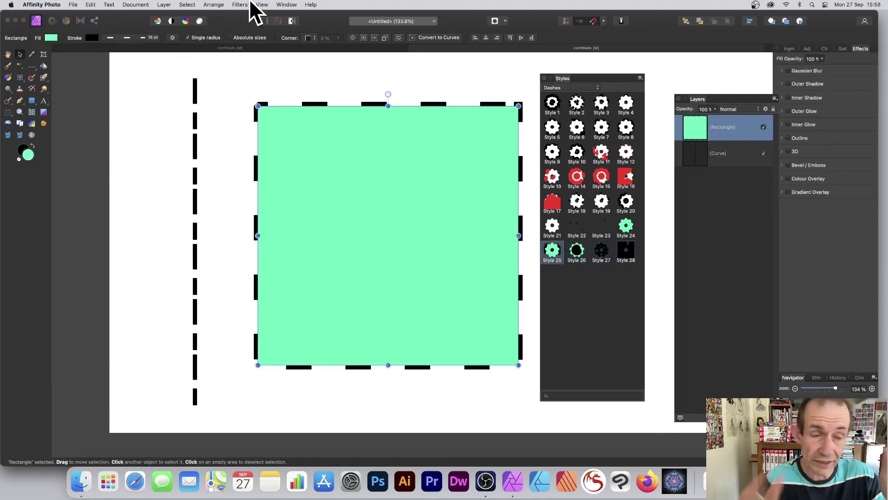
left_click(127, 37)
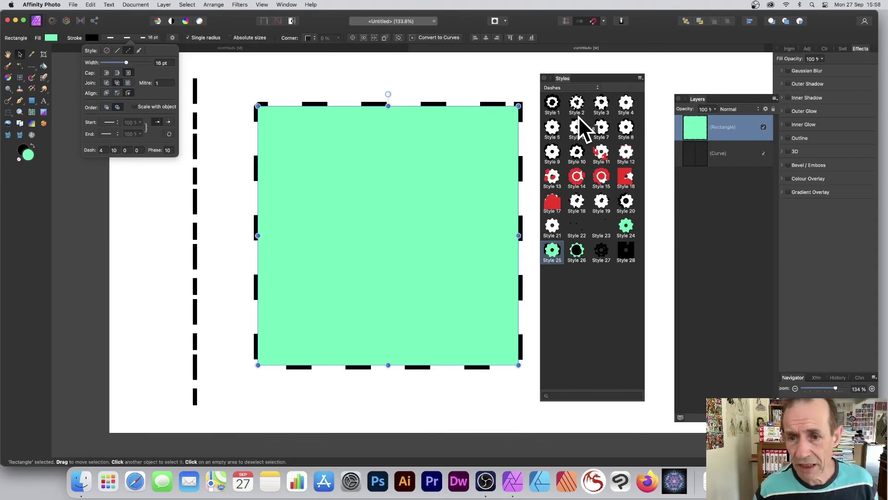
Step: Apply Styles 10 and 11 to the rectangle, ending with the red dashed Style 14
left_click(578, 154)
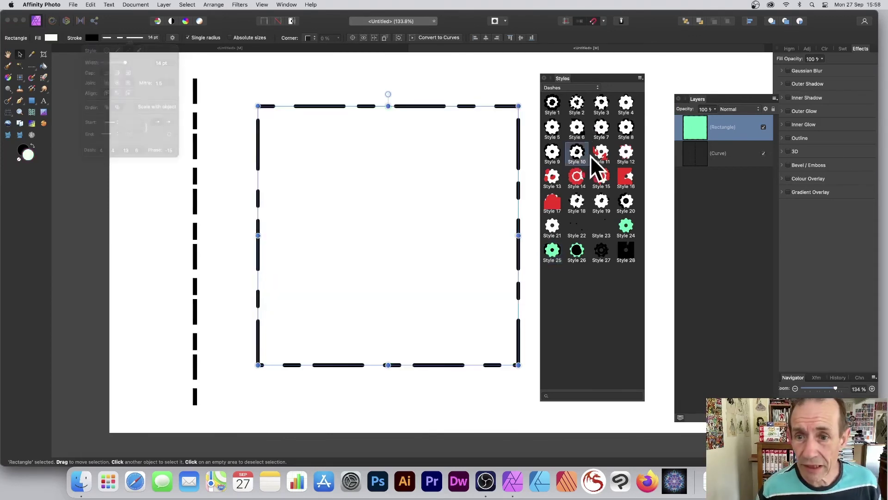
left_click(603, 153)
left_click(575, 179)
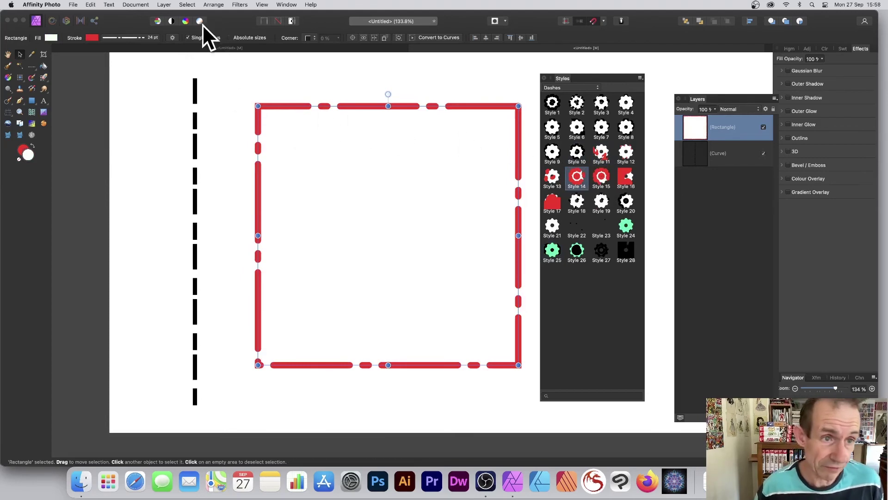
Step: Make the rectangle's stroke solid with a pressure curve dipping deeply near the middle, and return it to the dashed line style
left_click(125, 37)
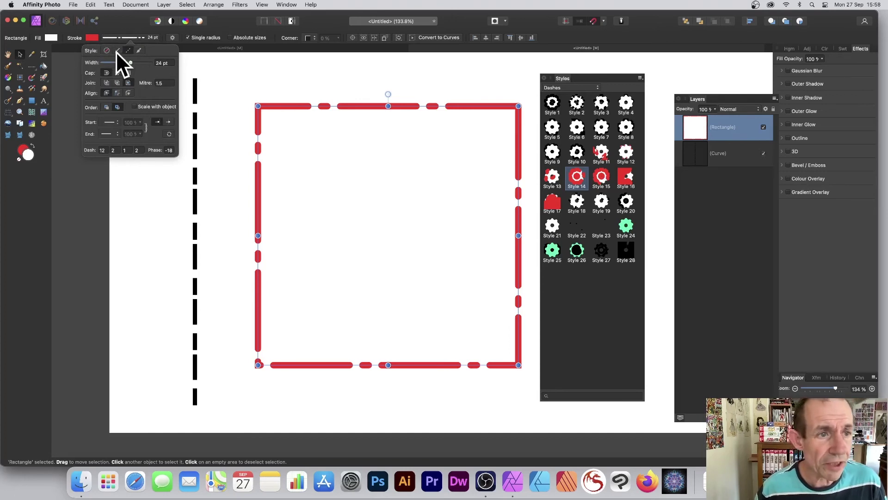
left_click(116, 50)
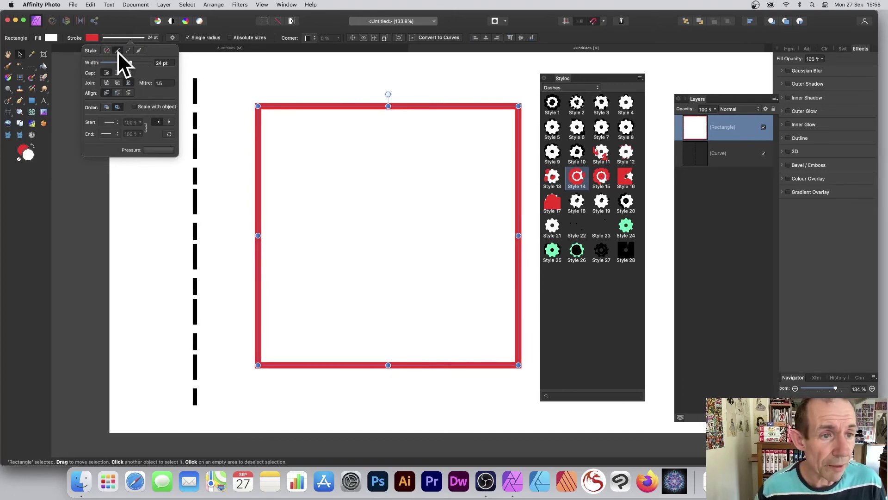
left_click(165, 149)
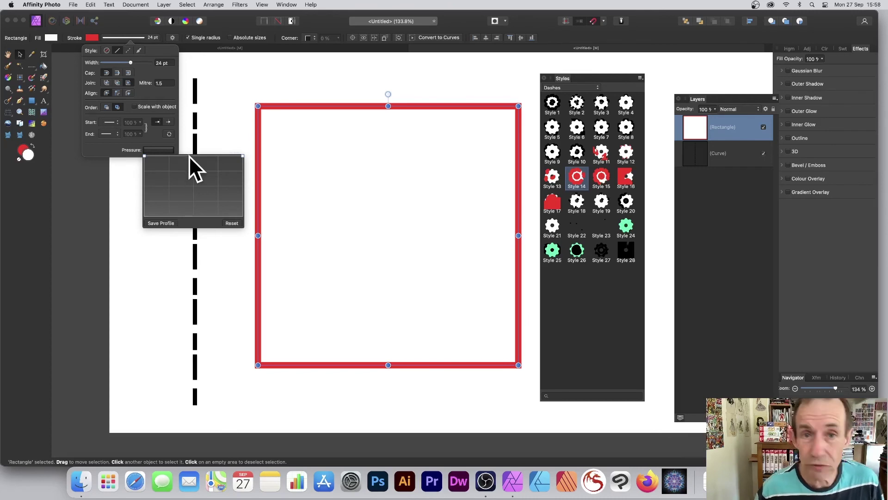
left_click_drag(198, 155, 191, 214)
left_click_drag(229, 177, 224, 167)
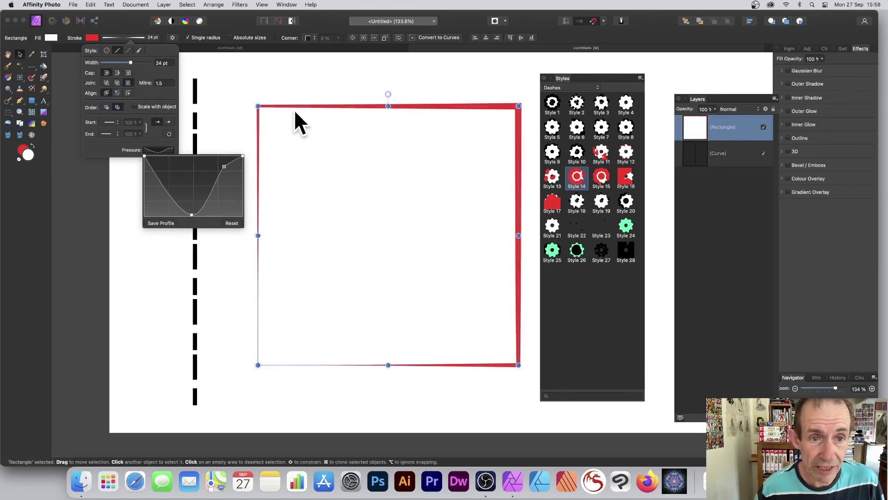
left_click(132, 49)
left_click(129, 50)
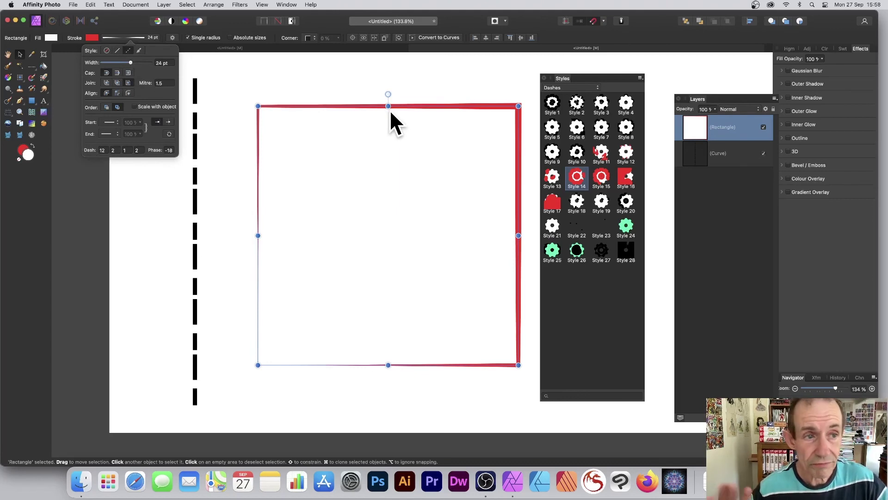
Step: Apply Style 9 and then Style 14 to the rectangle, and open its dash settings
left_click(555, 152)
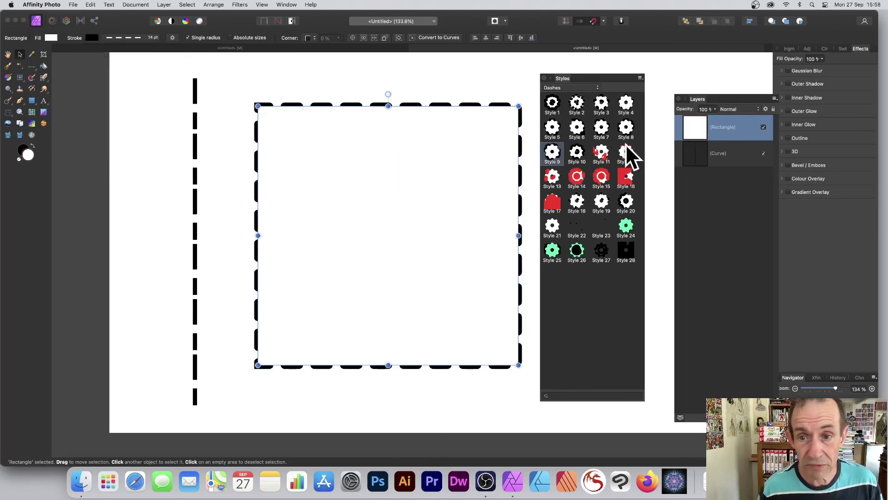
left_click(577, 176)
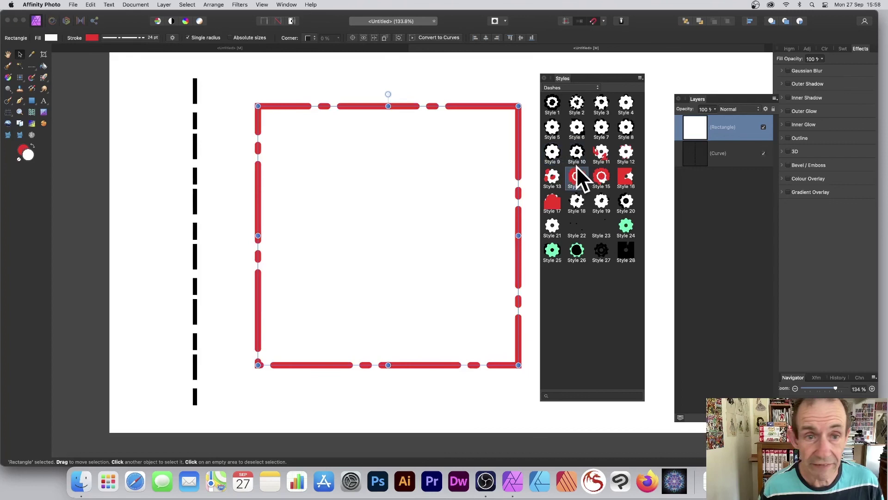
left_click(139, 39)
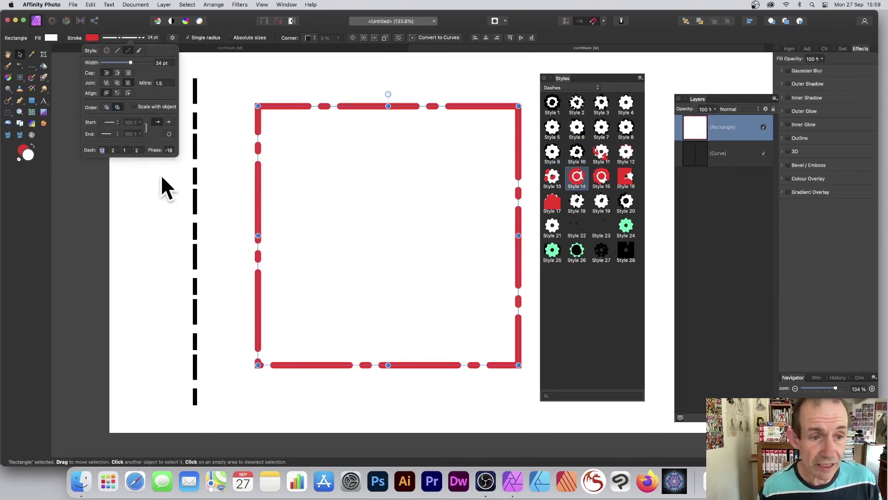
Step: Apply Styles 10, 26 and 27 from the Dashes category to the vertical line, ending with Style 24
left_click(195, 174)
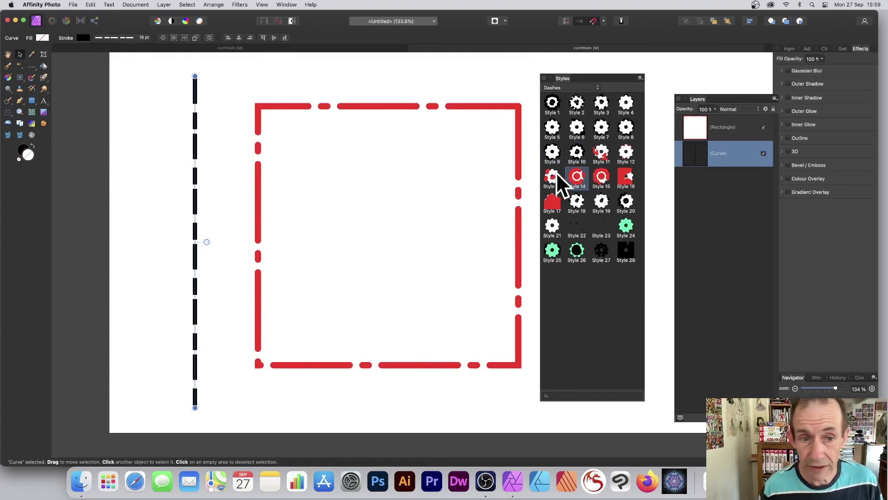
left_click(576, 152)
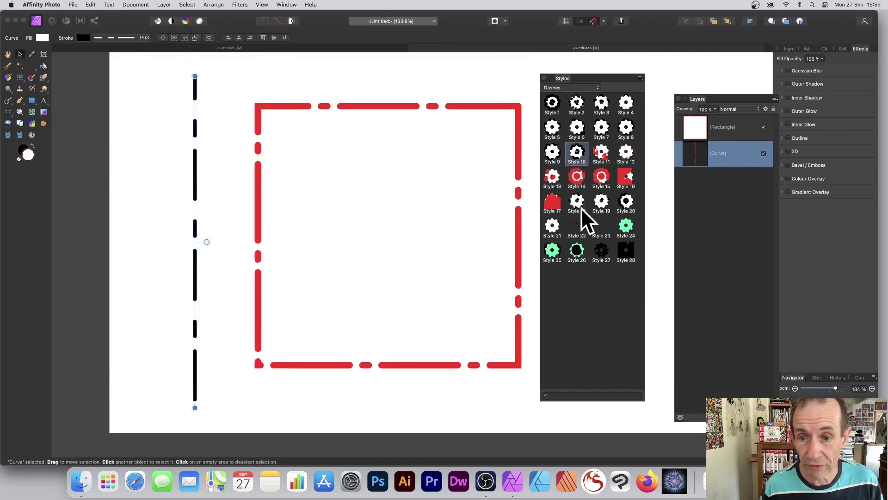
left_click(578, 251)
left_click(601, 250)
left_click(627, 227)
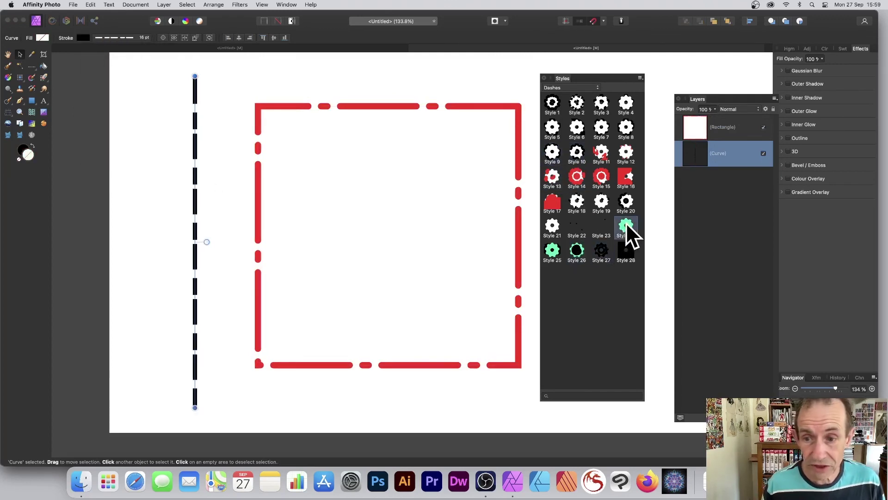